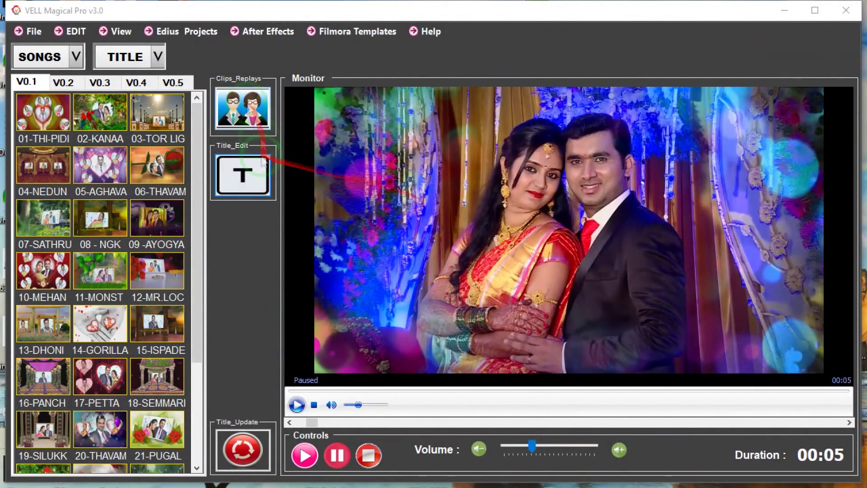
# Open the clip replacement tool for video files and browse its file list to the VideoClips folder
pyautogui.click(241, 106)
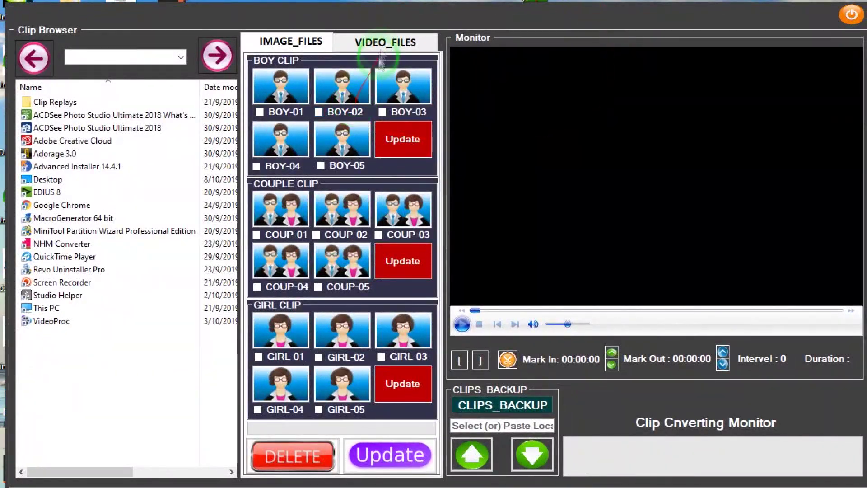
pyautogui.click(433, 49)
pyautogui.doubleClick(67, 305)
pyautogui.scroll(-2, 121, 361)
pyautogui.doubleClick(132, 323)
pyautogui.doubleClick(109, 384)
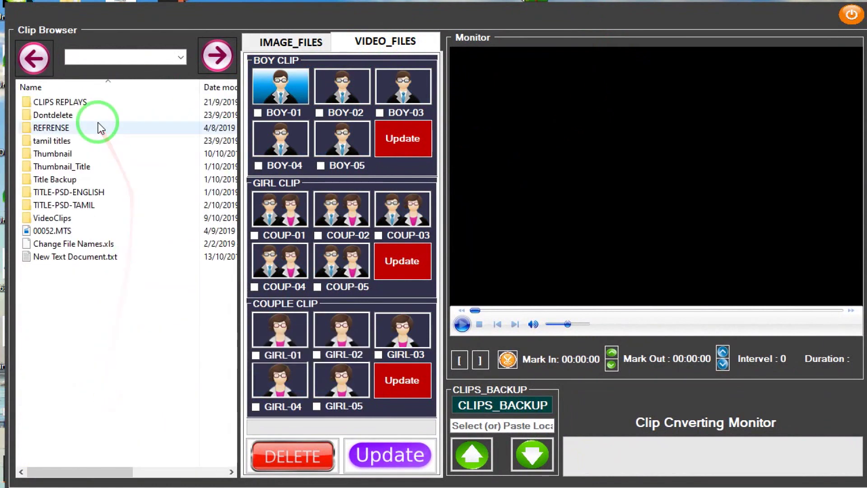
pyautogui.doubleClick(104, 221)
# Assign the videos BOY-01.mp4 through BOY-05.mp4 to the matching BOY-01 to BOY-05 clip slots
pyautogui.click(121, 136)
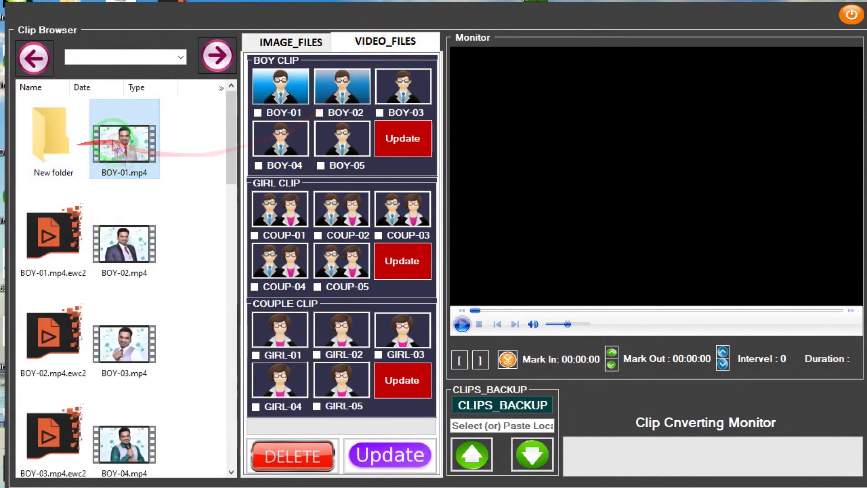
pyautogui.moveTo(124, 244); pyautogui.dragTo(342, 85)
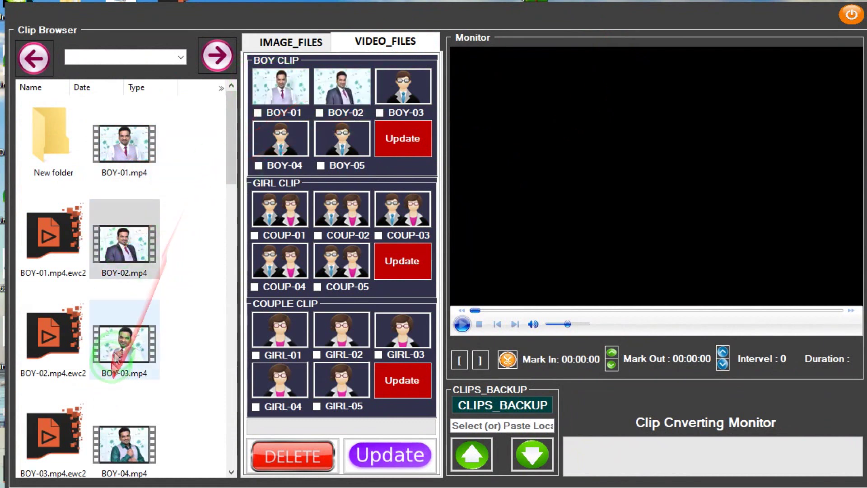
pyautogui.moveTo(124, 345); pyautogui.dragTo(398, 84)
pyautogui.moveTo(122, 440); pyautogui.dragTo(289, 133)
pyautogui.rightClick(187, 194)
pyautogui.moveTo(219, 203)
pyautogui.click(457, 237)
pyautogui.moveTo(94, 255); pyautogui.dragTo(342, 125)
# Assign the five COUPLE videos in order to the COUP-01 to COUP-05 clip slots
pyautogui.moveTo(195, 260); pyautogui.dragTo(283, 207)
pyautogui.moveTo(93, 323); pyautogui.dragTo(343, 209)
pyautogui.moveTo(197, 330); pyautogui.dragTo(407, 211)
pyautogui.moveTo(94, 387); pyautogui.dragTo(278, 261)
pyautogui.moveTo(196, 388); pyautogui.dragTo(342, 264)
# Assign the videos GIRL-01.mp4 through GIRL-05.mp4 to the matching GIRL-01 to GIRL-05 clip slots
pyautogui.moveTo(230, 291); pyautogui.dragTo(231, 397)
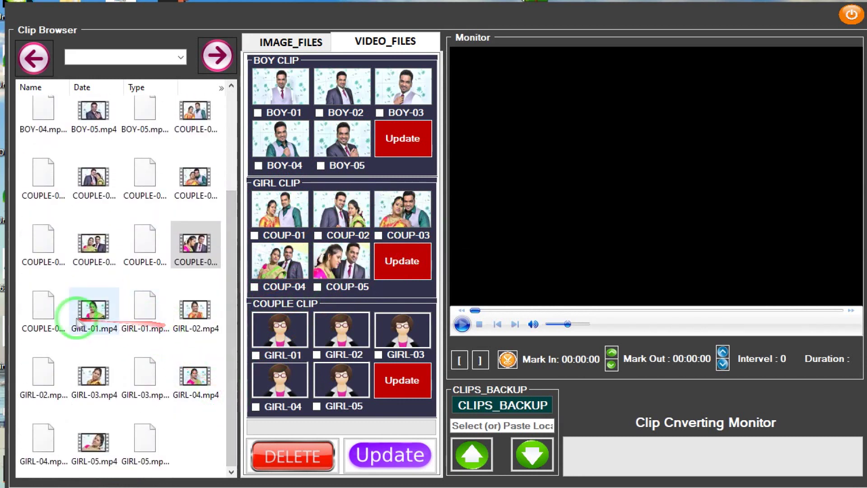
pyautogui.moveTo(88, 311); pyautogui.dragTo(278, 331)
pyautogui.moveTo(195, 311); pyautogui.dragTo(342, 332)
pyautogui.moveTo(93, 377); pyautogui.dragTo(402, 332)
pyautogui.moveTo(195, 377); pyautogui.dragTo(283, 378)
pyautogui.moveTo(94, 441); pyautogui.dragTo(342, 380)
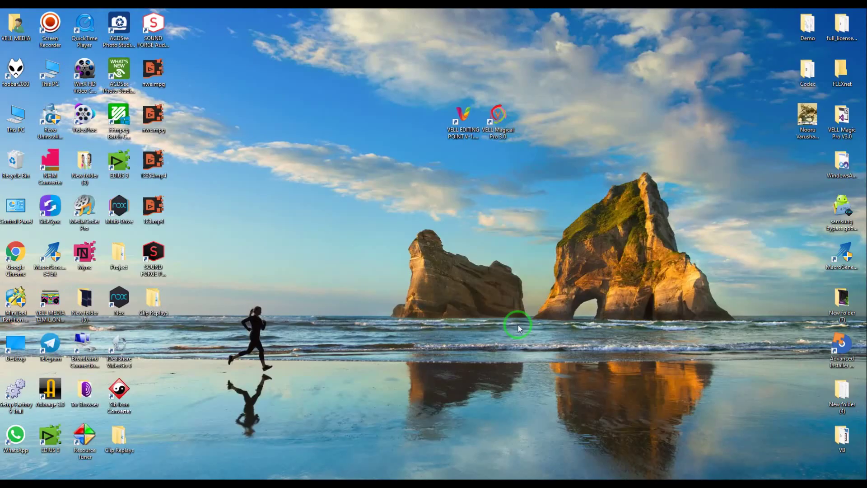
# Launch VELL Editing Point from the desktop and look through its Tamil song and English title templates
pyautogui.click(458, 121)
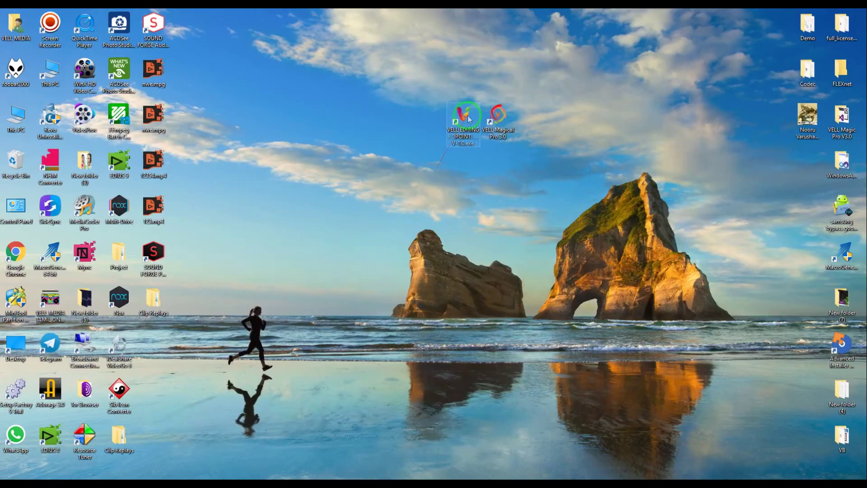
pyautogui.doubleClick(468, 119)
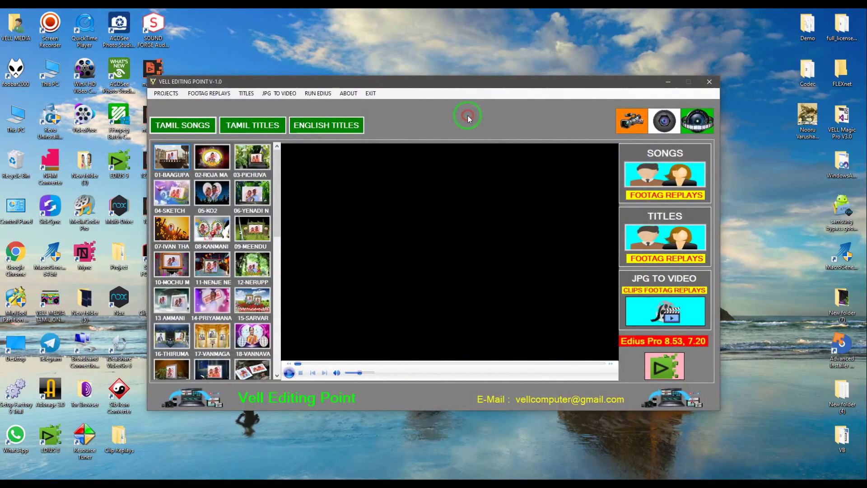
pyautogui.click(165, 93)
pyautogui.click(201, 99)
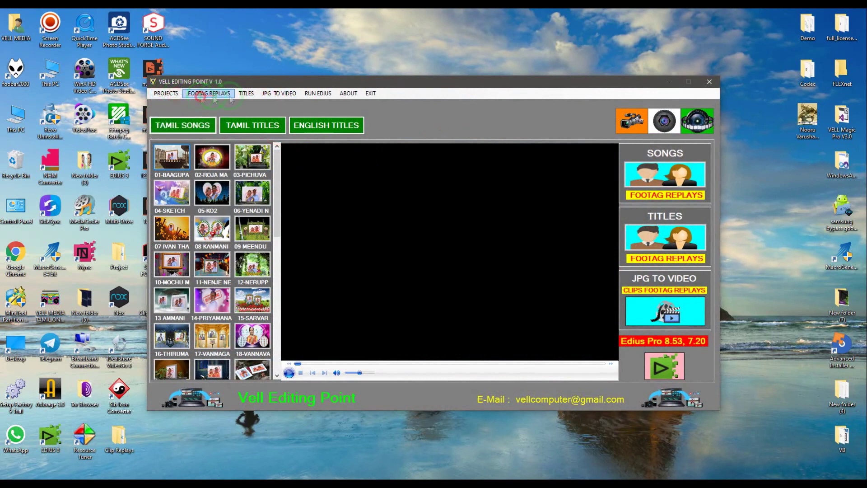
pyautogui.click(351, 127)
pyautogui.click(183, 125)
pyautogui.click(345, 126)
pyautogui.click(639, 240)
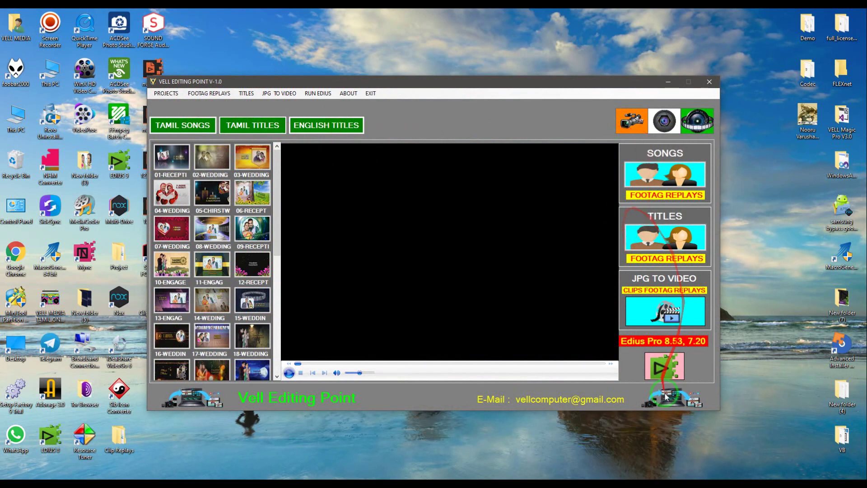
pyautogui.click(280, 229)
pyautogui.moveTo(279, 229); pyautogui.dragTo(278, 181)
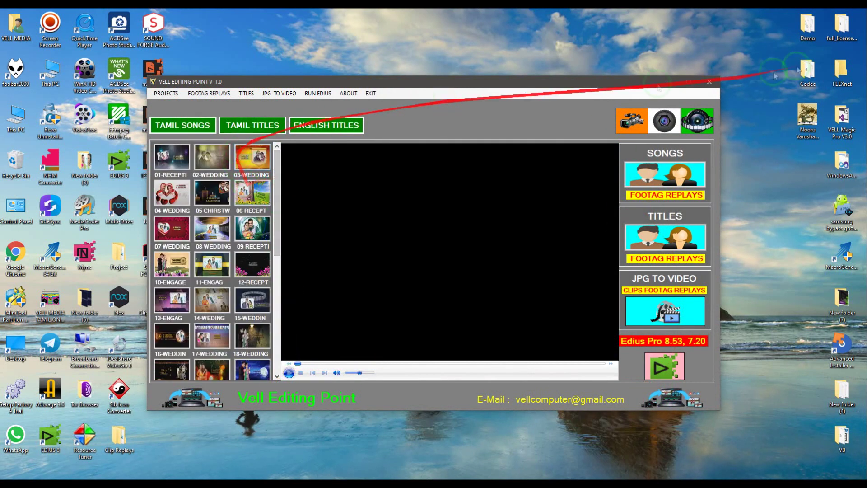
# Close VELL Editing Point and launch VELL Magical Pro 3.0 from the desktop
pyautogui.click(710, 82)
pyautogui.doubleClick(498, 115)
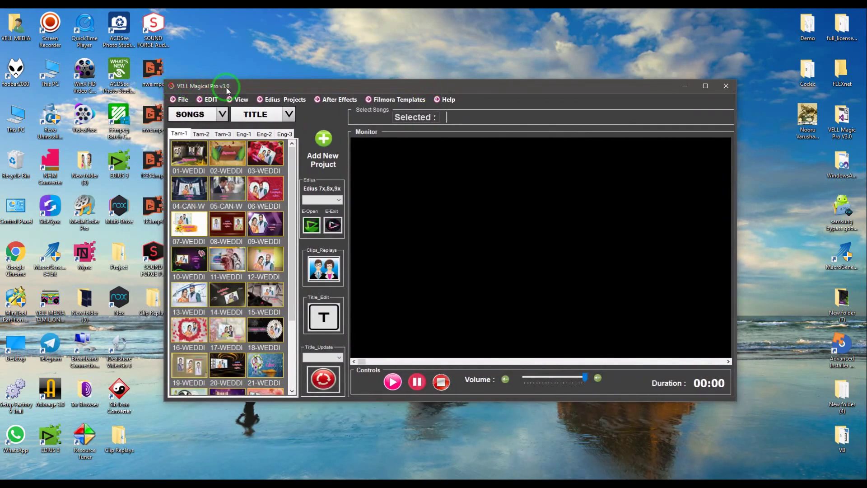
# Examine the available commands for opening editors, editing clips and titles, Edius and After Effects projects, Filmora templates and help
pyautogui.click(186, 100)
pyautogui.moveTo(190, 113)
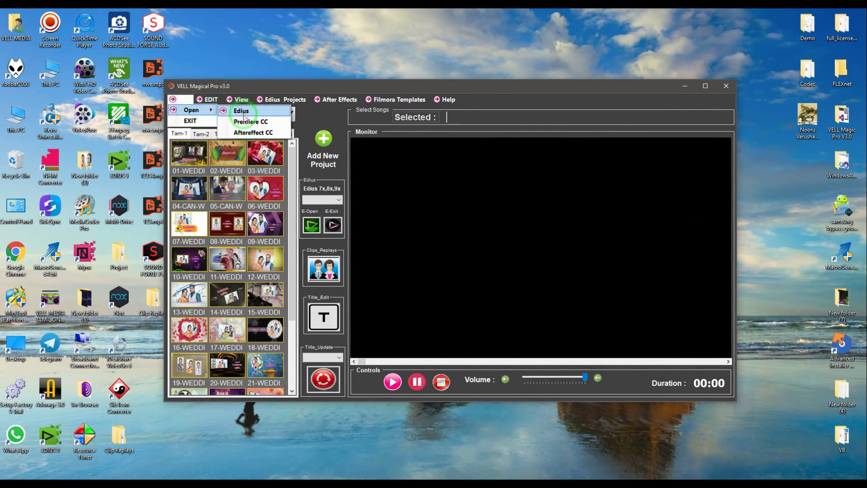
pyautogui.click(209, 100)
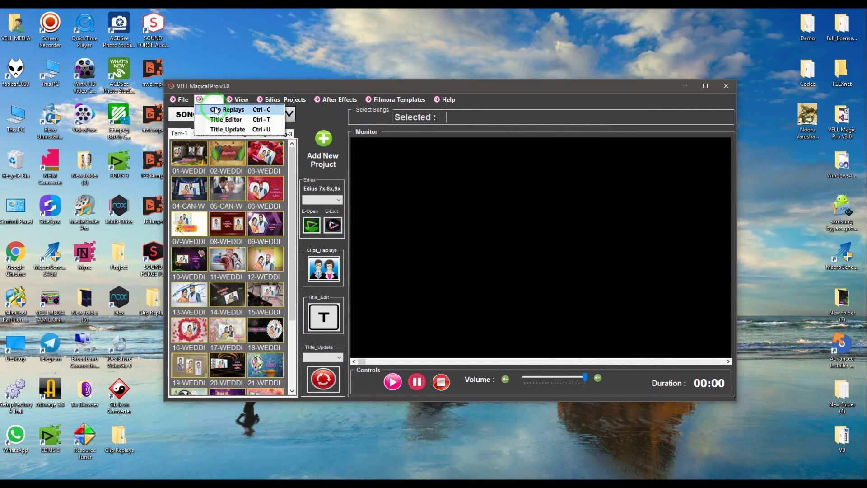
pyautogui.click(223, 130)
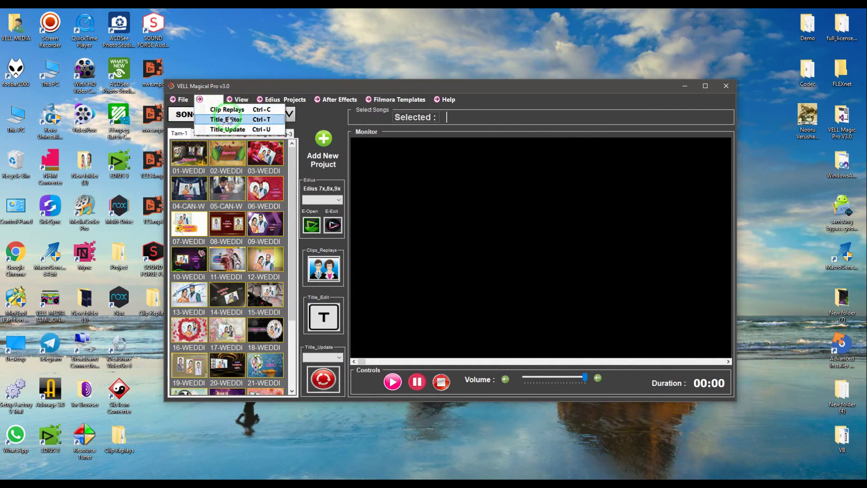
pyautogui.click(239, 100)
pyautogui.click(266, 98)
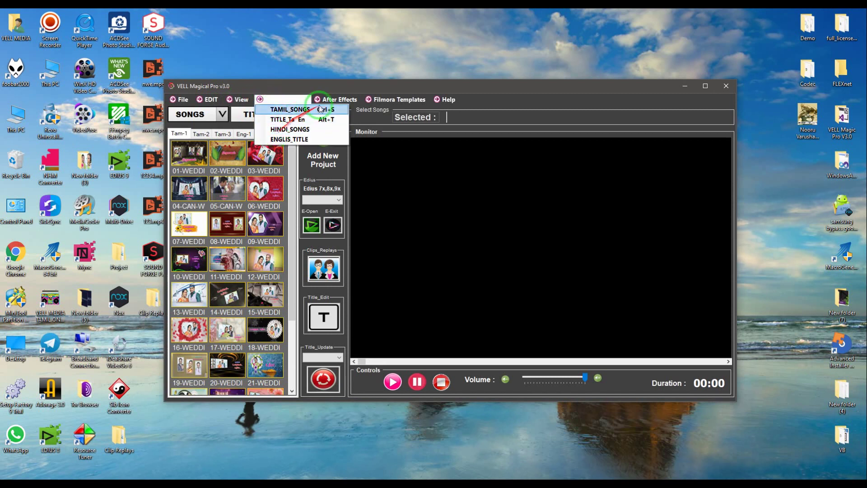
pyautogui.click(349, 100)
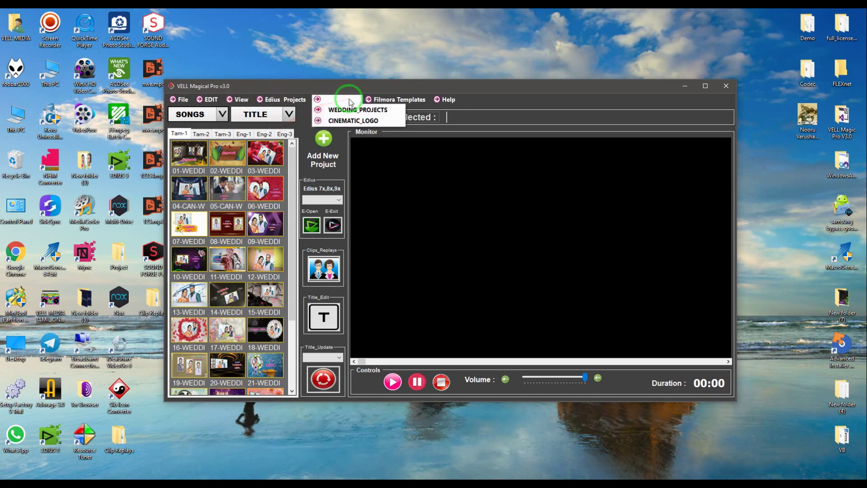
pyautogui.click(350, 121)
pyautogui.click(390, 100)
pyautogui.click(443, 99)
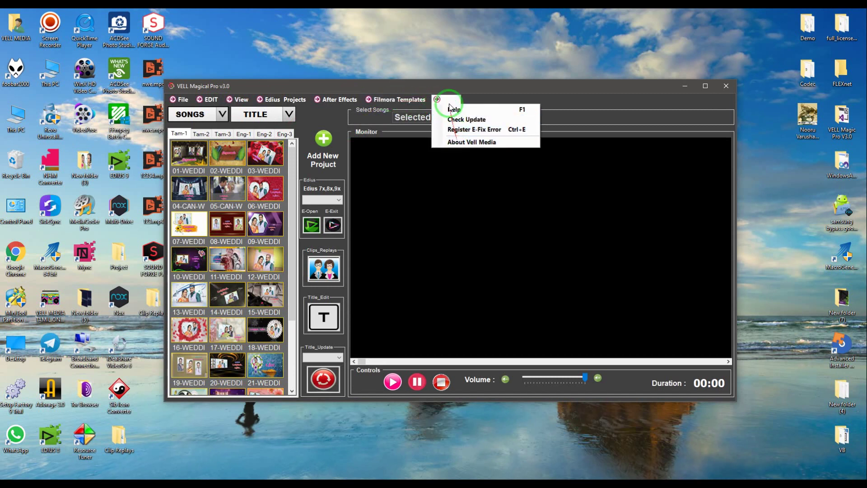
# Open the Clip Replays tool to view its layout, and close it again
pyautogui.click(209, 100)
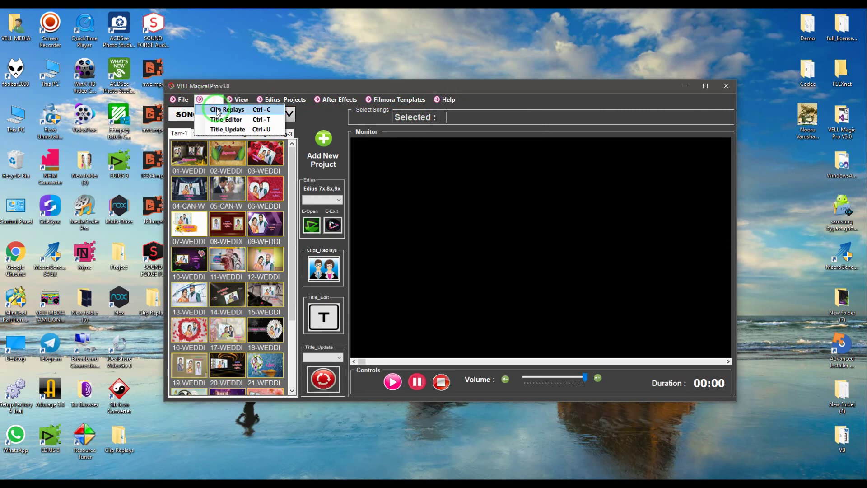
pyautogui.click(218, 110)
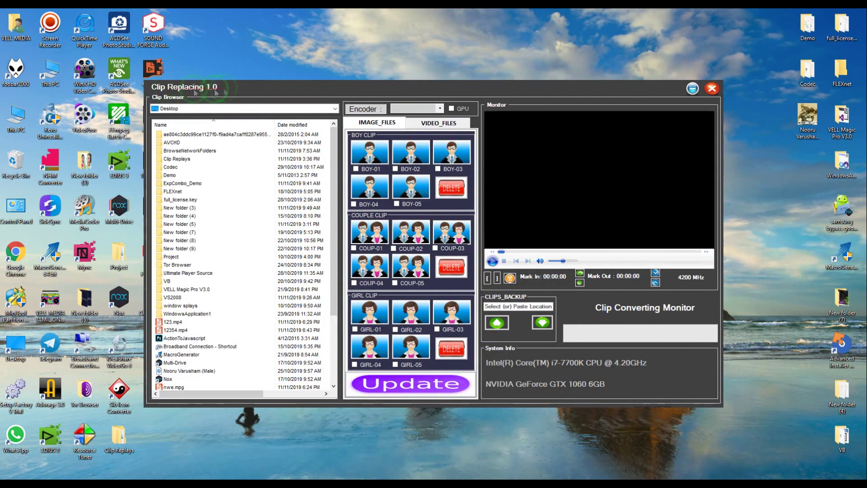
pyautogui.moveTo(569, 88); pyautogui.dragTo(569, 86)
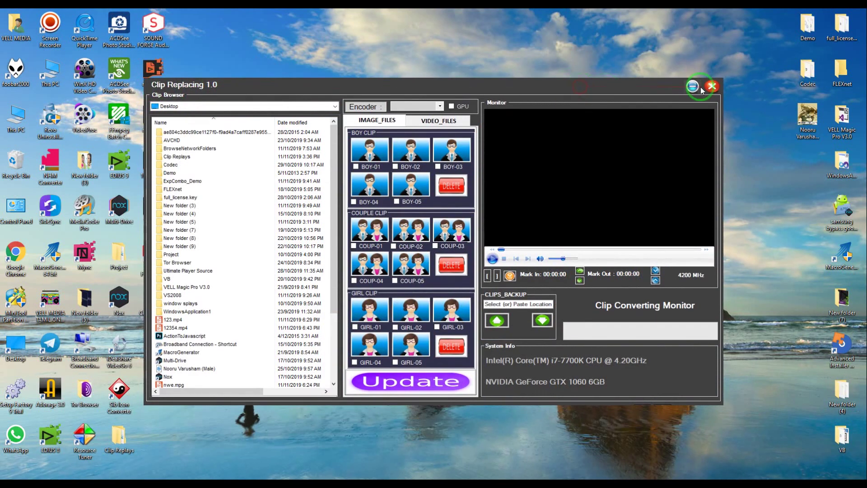
pyautogui.click(711, 87)
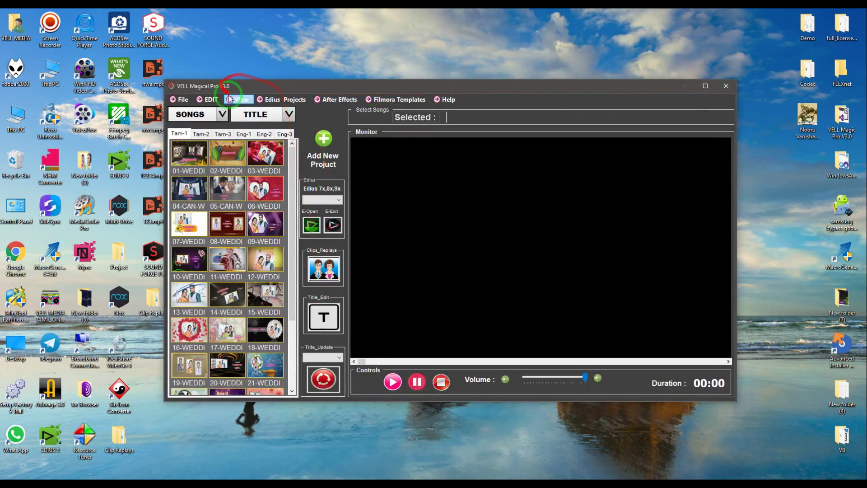
# Open the Title Editor, compare its Tamil and English title sets, and close it
pyautogui.click(211, 99)
pyautogui.click(225, 120)
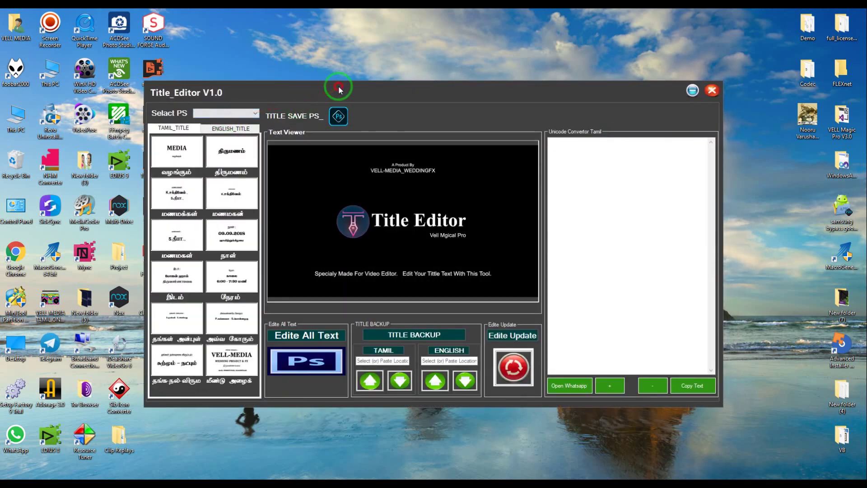
pyautogui.moveTo(339, 89); pyautogui.dragTo(344, 84)
pyautogui.click(243, 120)
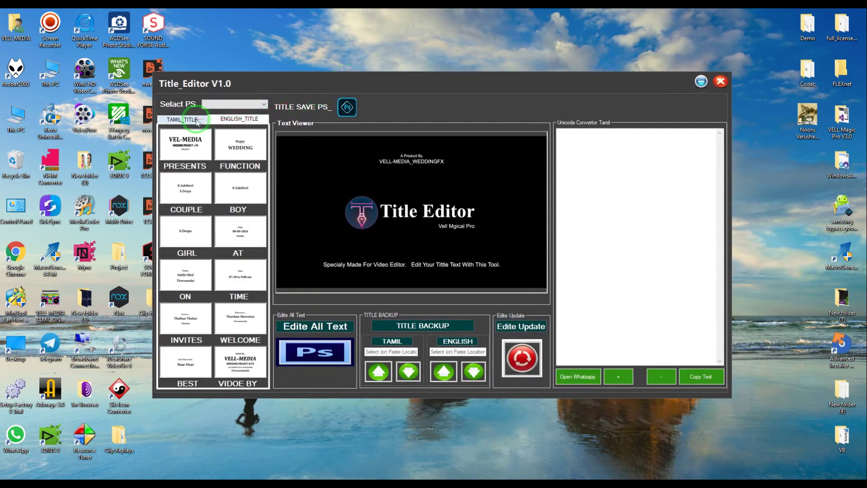
pyautogui.click(196, 121)
pyautogui.click(230, 120)
pyautogui.click(174, 121)
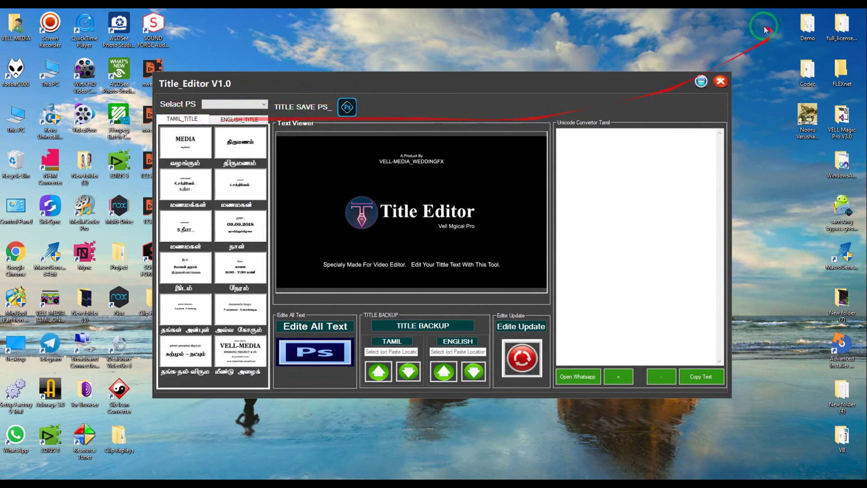
pyautogui.click(720, 83)
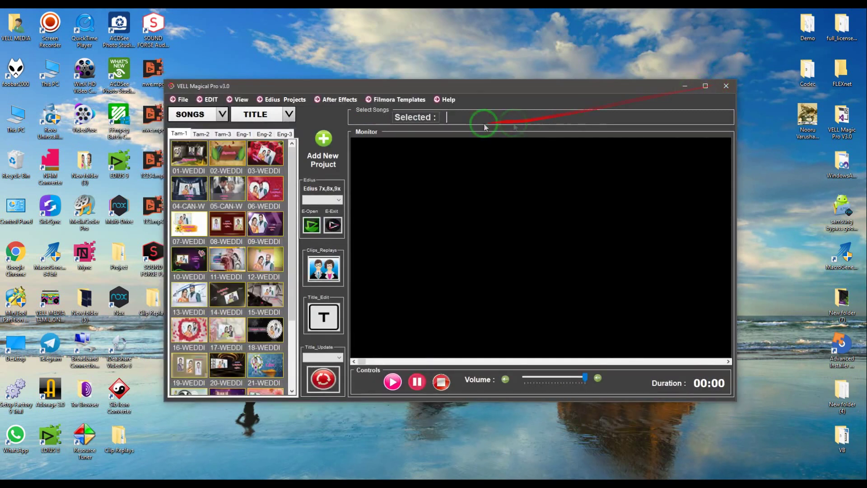
# Switch the main window to full screen and restore it to its normal size
pyautogui.click(208, 99)
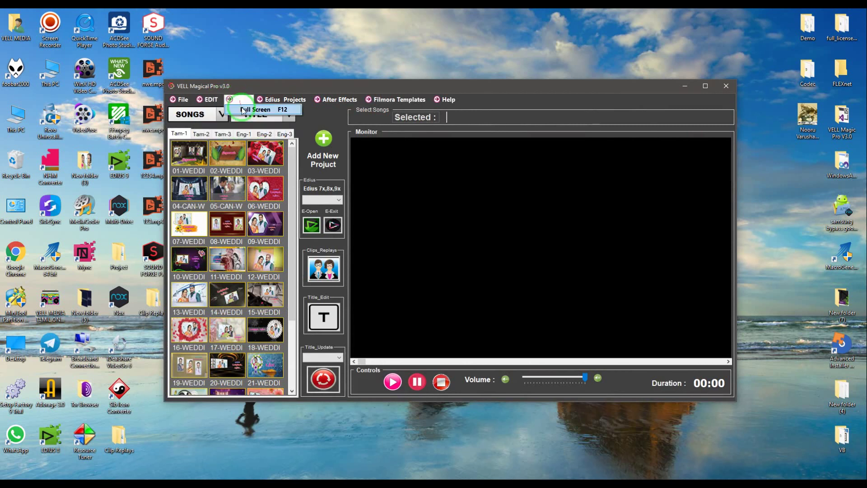
pyautogui.click(241, 107)
pyautogui.click(73, 26)
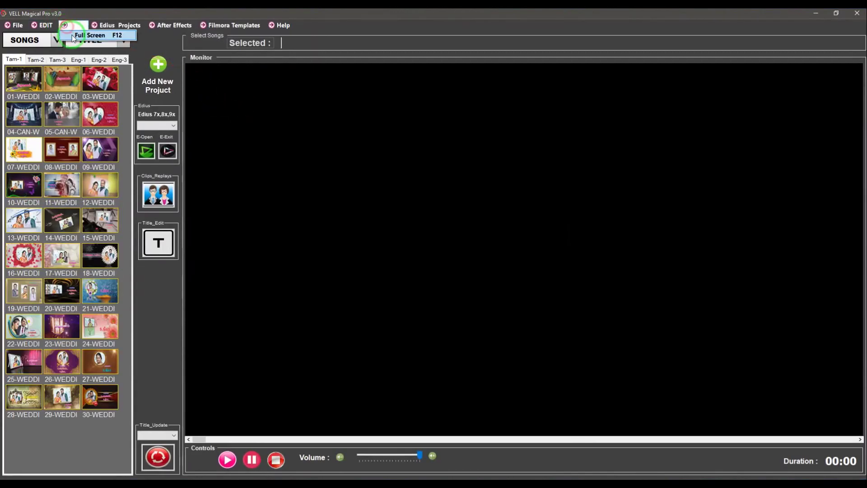
pyautogui.click(73, 35)
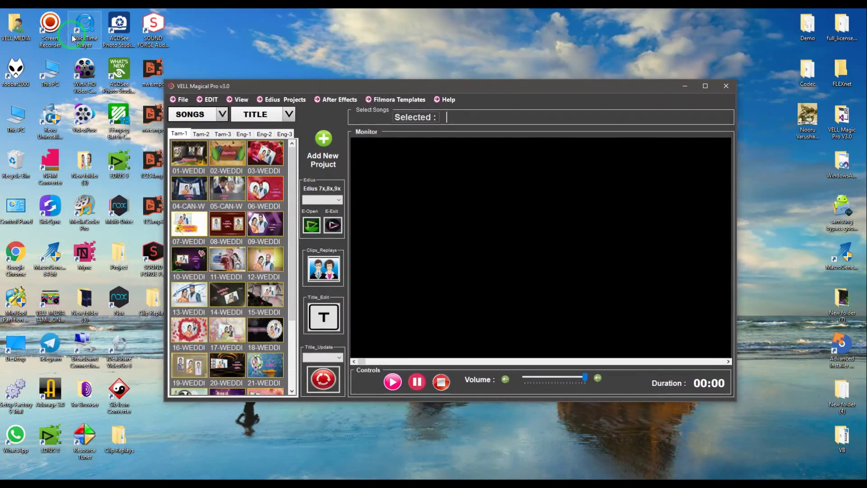
# Display the Tamil song templates, followed by the Tamil and English title templates
pyautogui.click(283, 100)
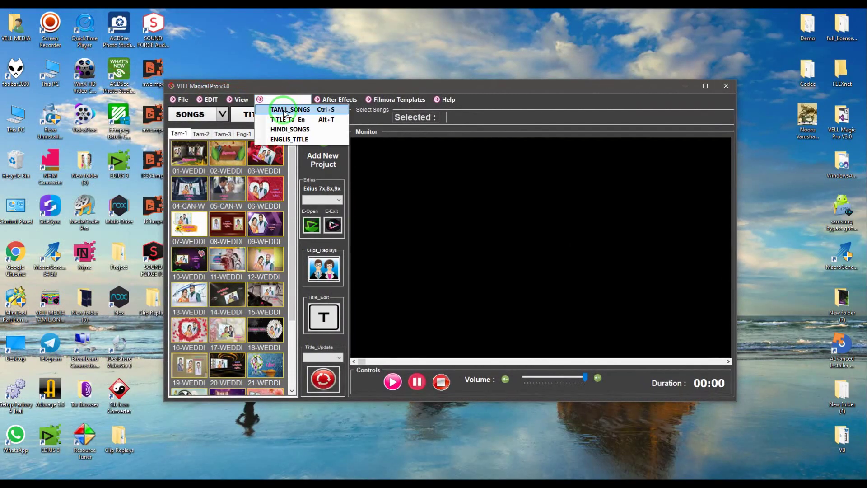
pyautogui.click(284, 109)
pyautogui.click(284, 100)
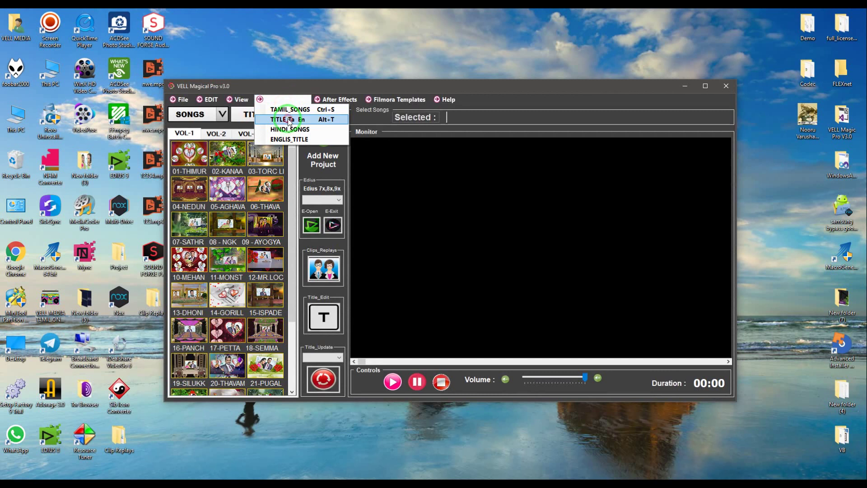
pyautogui.click(288, 118)
# View the Vell Media contact information and dismiss it
pyautogui.click(326, 100)
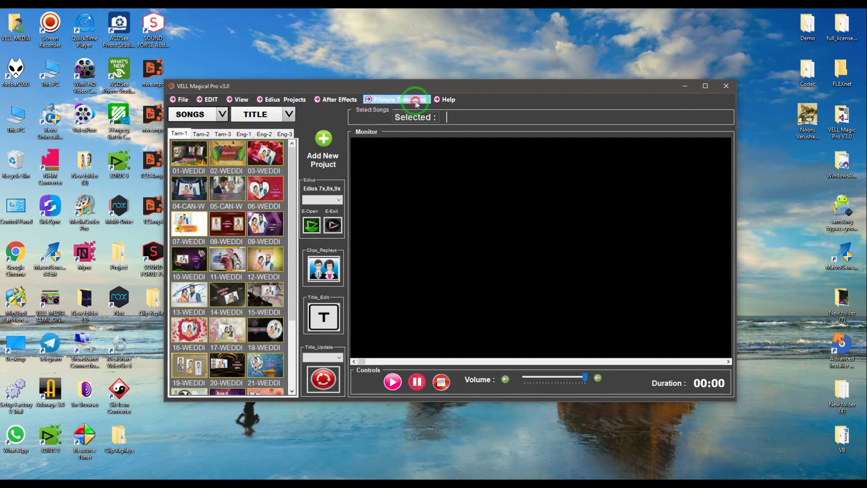
pyautogui.click(456, 141)
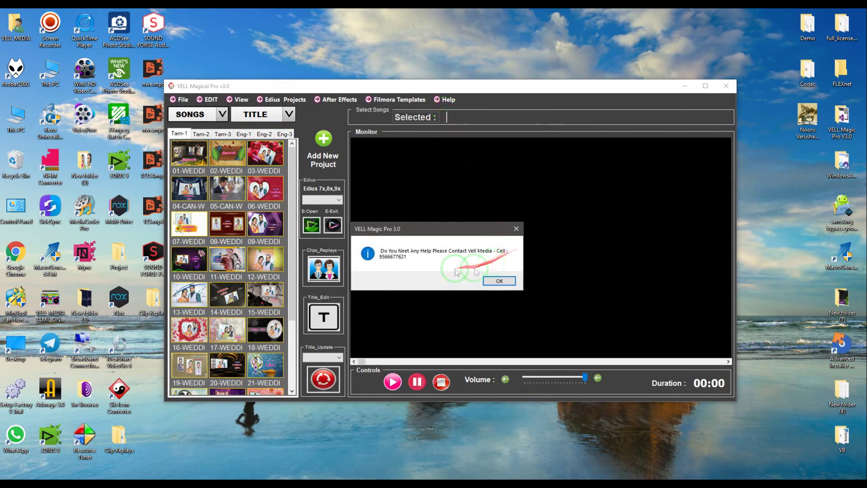
pyautogui.click(517, 229)
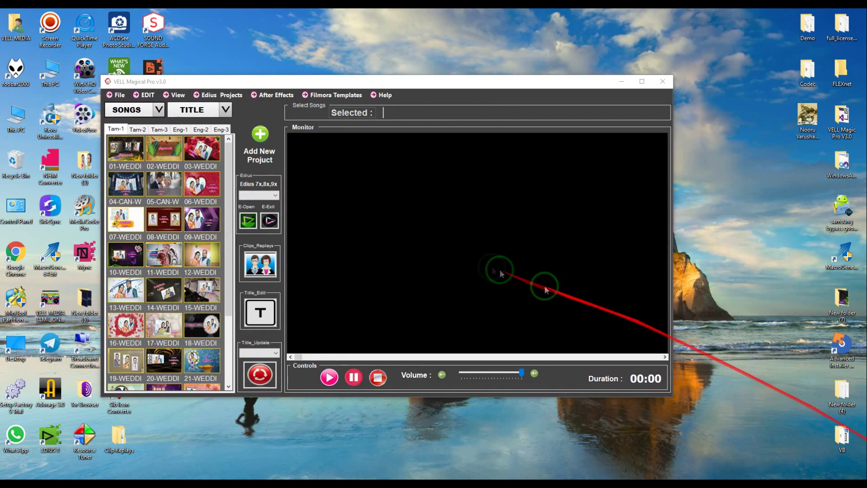
# View the product registration form and the About Vell Media information, closing each one
pyautogui.click(381, 96)
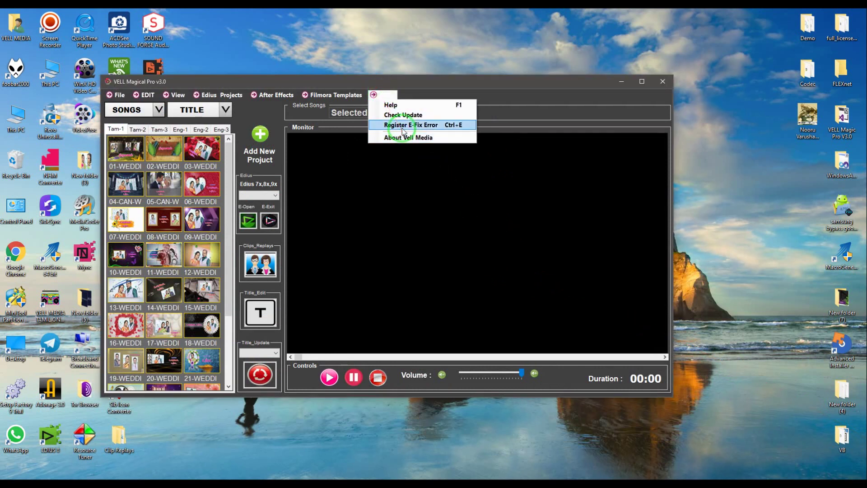
pyautogui.click(403, 130)
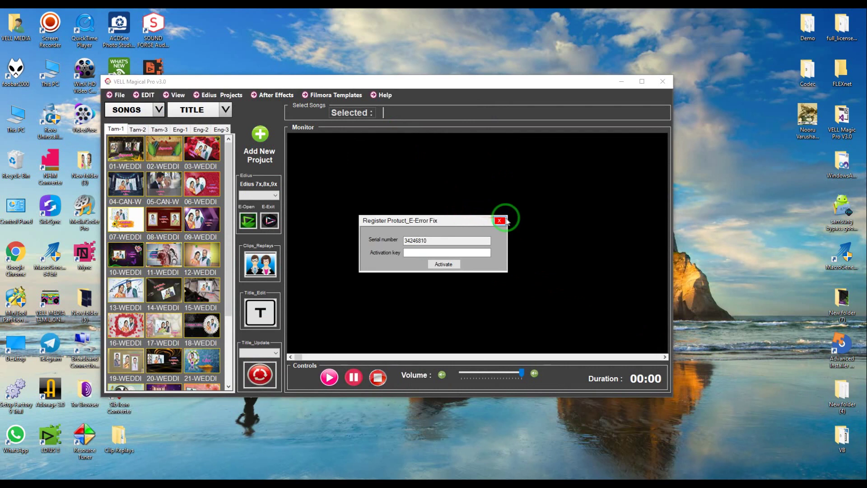
pyautogui.click(499, 221)
pyautogui.click(390, 96)
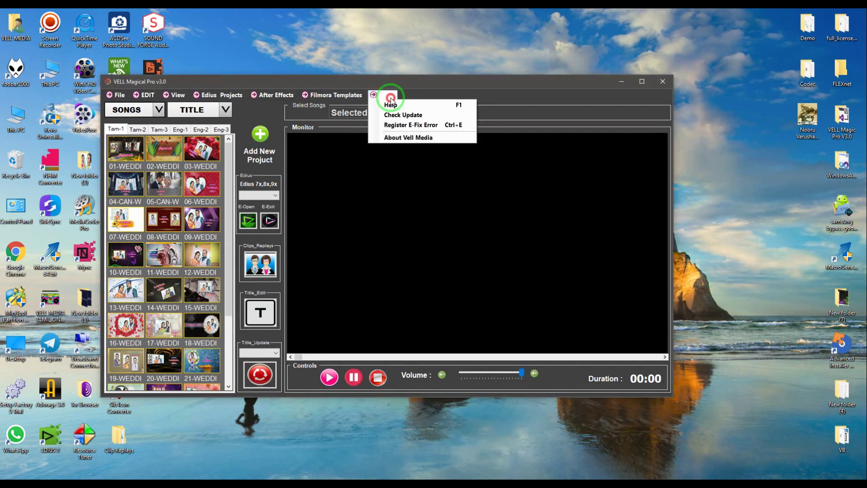
pyautogui.click(407, 138)
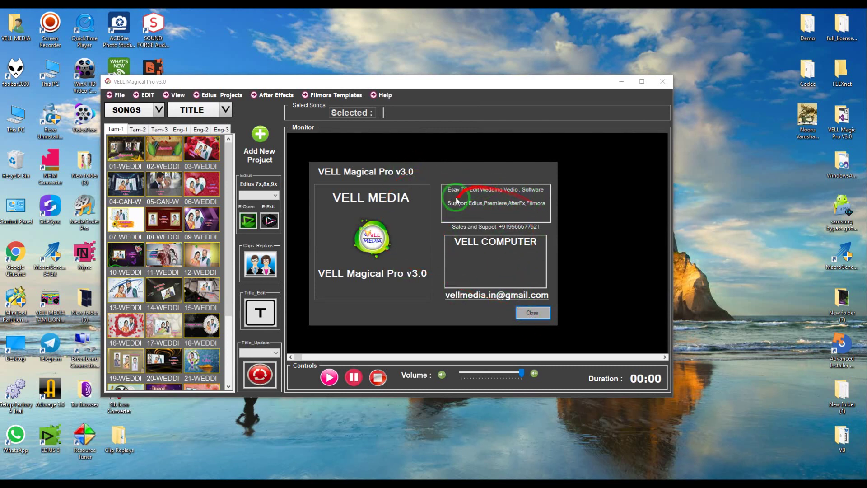
pyautogui.click(533, 312)
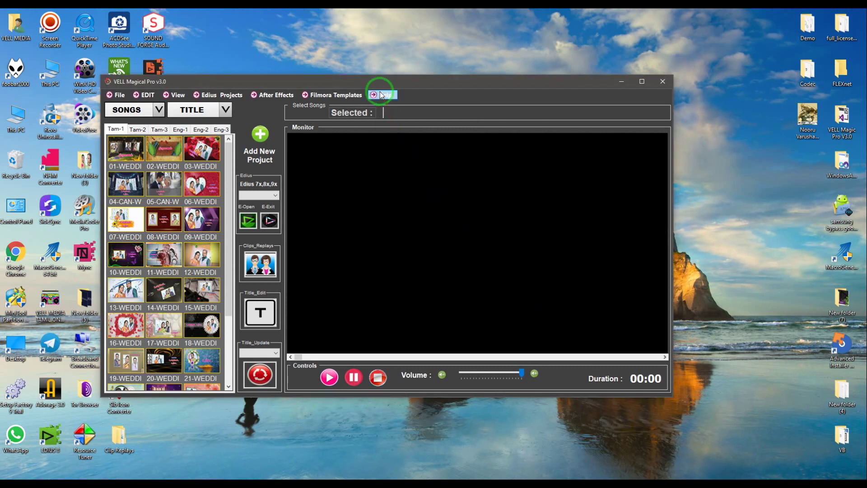
# Switch the template list from titles to Tamil songs, back to titles, and again to Tamil songs
pyautogui.click(145, 111)
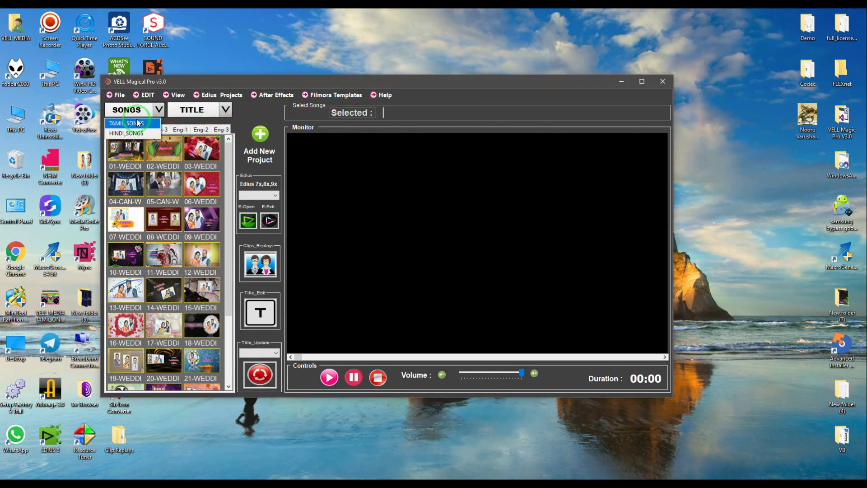
pyautogui.click(137, 120)
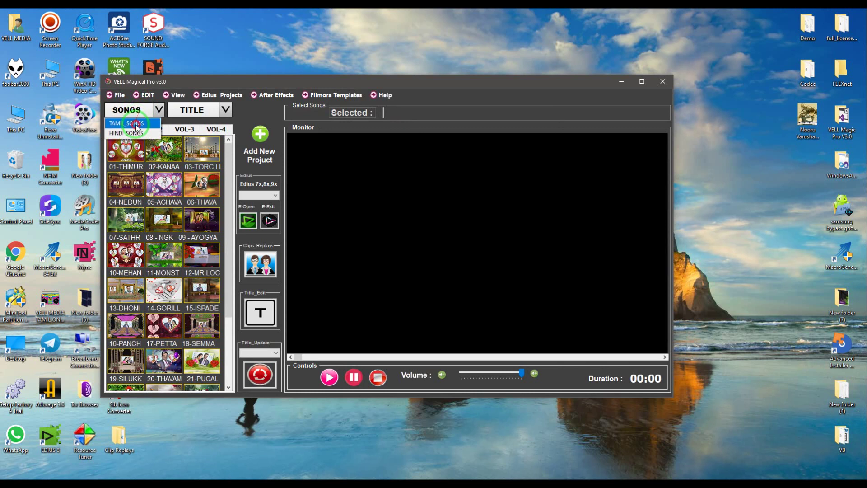
pyautogui.click(190, 111)
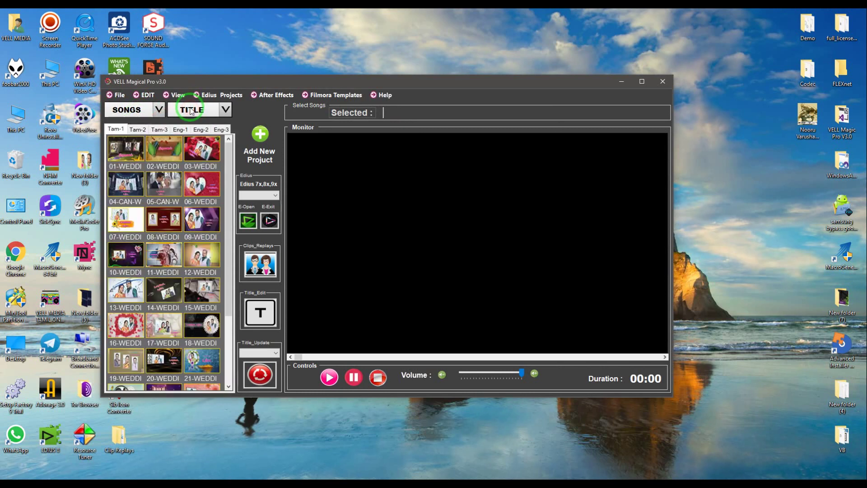
pyautogui.click(129, 110)
pyautogui.click(129, 123)
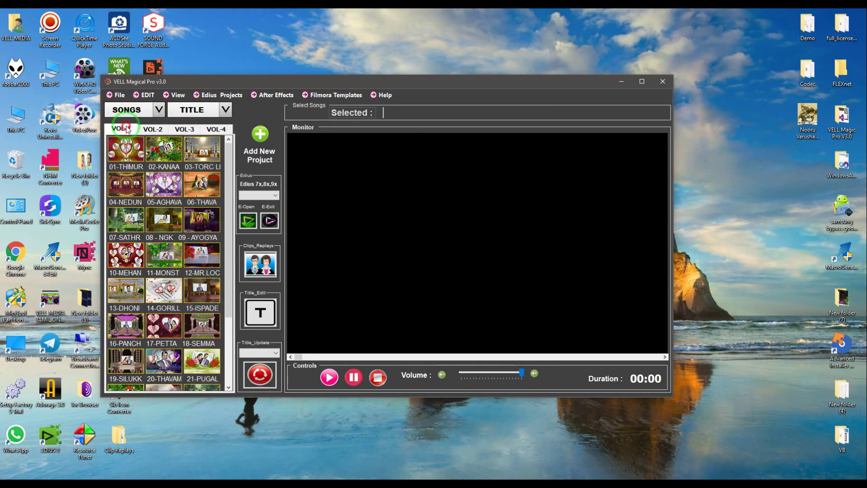
# Browse Tamil song volumes VOL-1 to VOL-4, examining the full template lists of VOL-1 and VOL-2
pyautogui.click(152, 129)
pyautogui.click(184, 129)
pyautogui.click(216, 130)
pyautogui.click(128, 130)
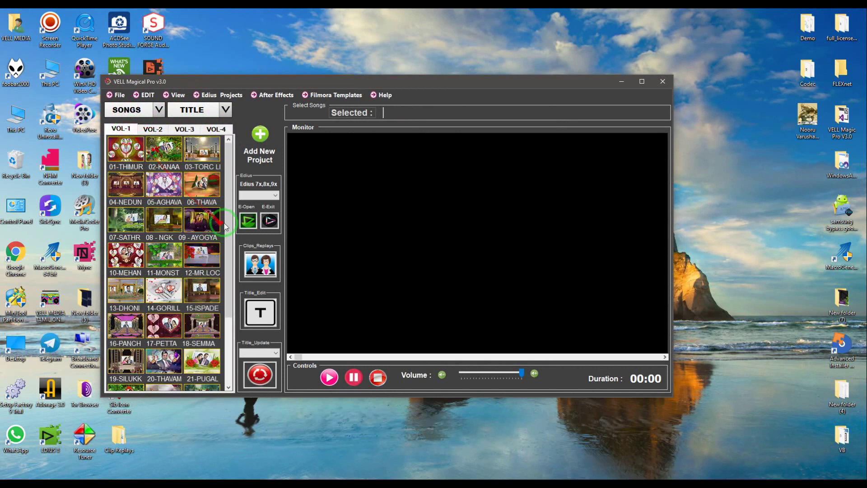
pyautogui.scroll(-3, 223, 227)
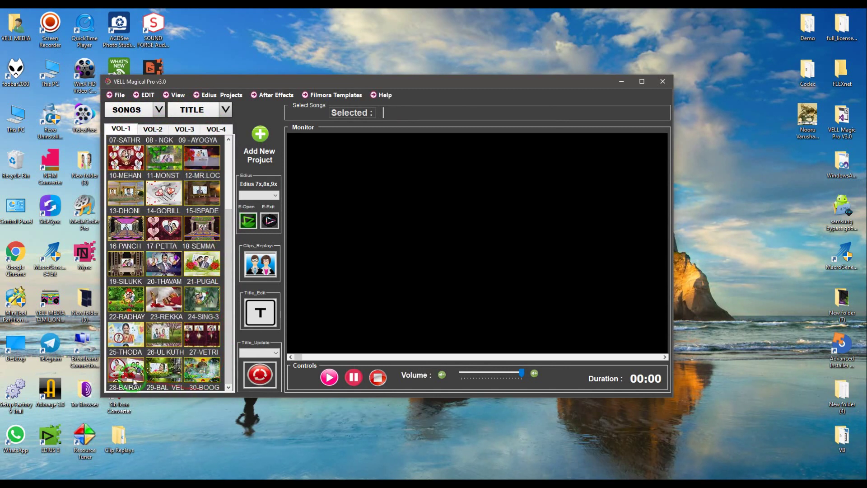
pyautogui.click(153, 129)
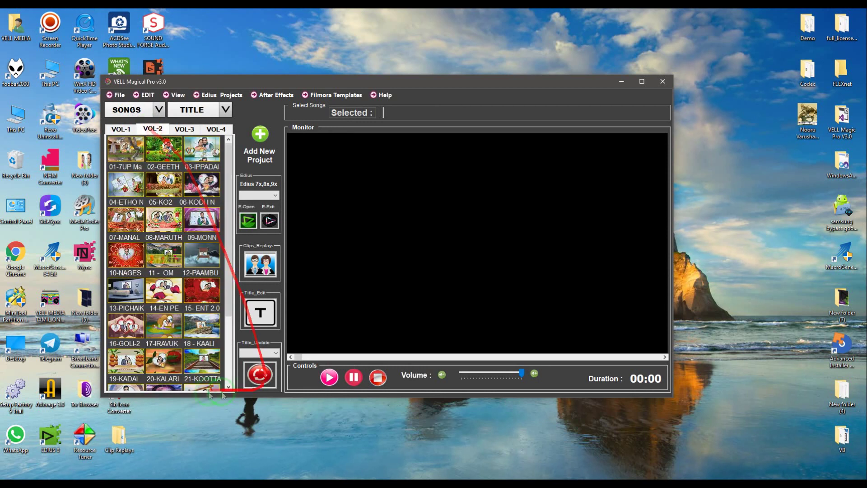
pyautogui.scroll(-3, 231, 350)
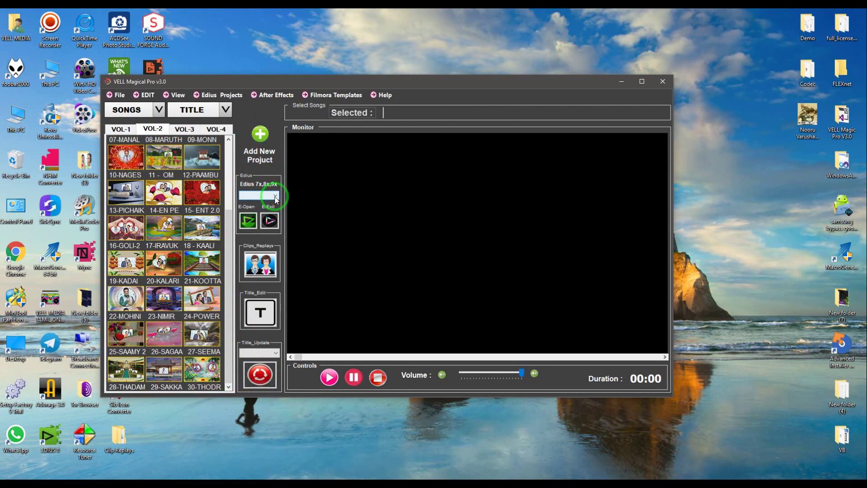
# Open the reseller form for adding a new project, try activating it with an empty activation key, and close it
pyautogui.click(260, 136)
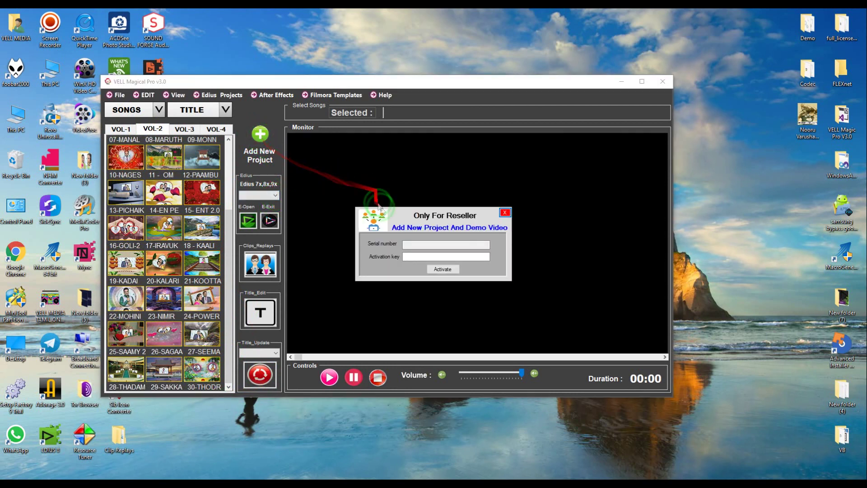
pyautogui.moveTo(399, 219); pyautogui.dragTo(347, 195)
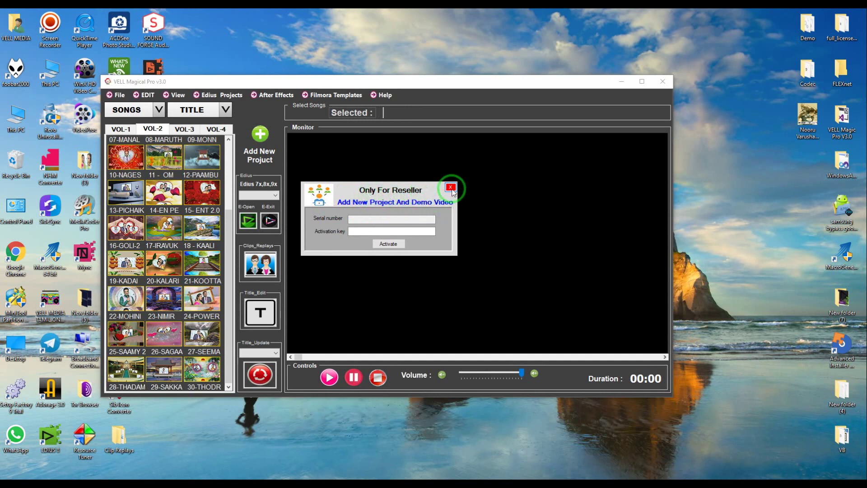
pyautogui.click(389, 244)
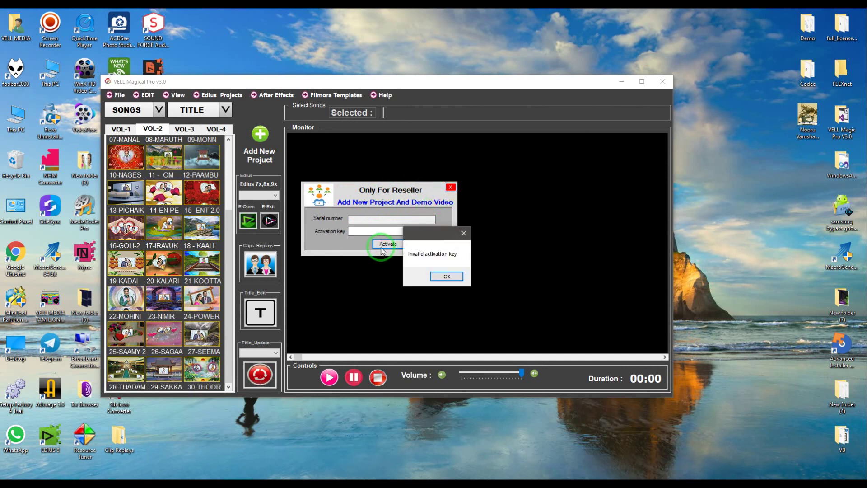
pyautogui.click(456, 274)
pyautogui.click(450, 187)
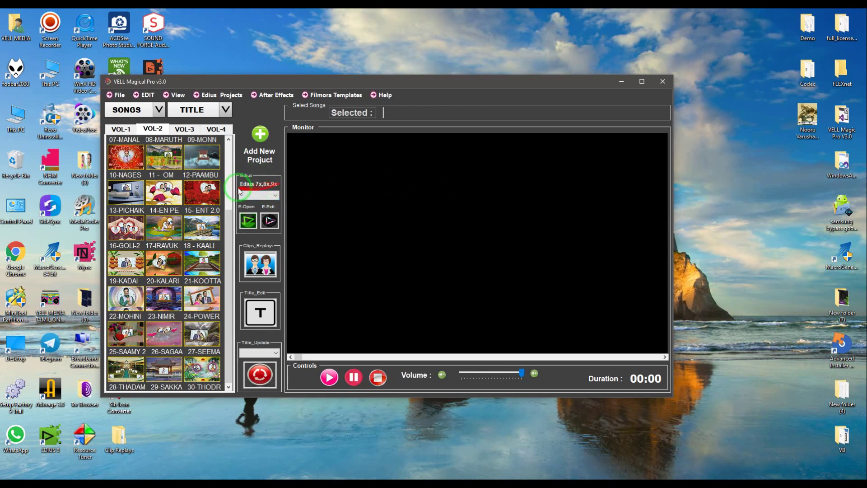
# Show the available Edius versions and dismiss the list without choosing one
pyautogui.click(275, 195)
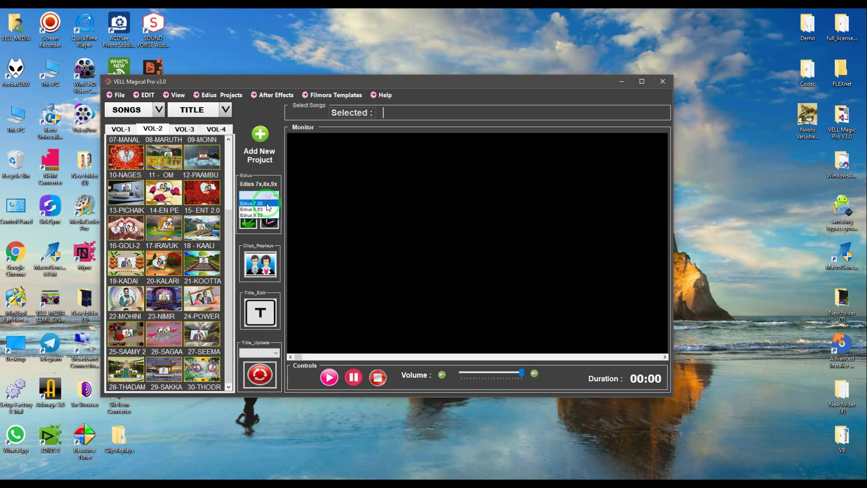
pyautogui.click(255, 244)
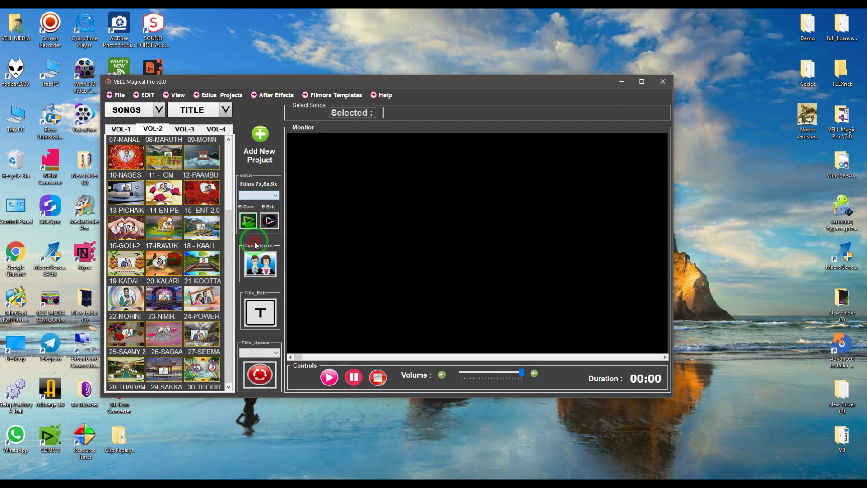
# Open the Clip Replacing window and browse This PC's folders and drives in its clip browser
pyautogui.click(272, 265)
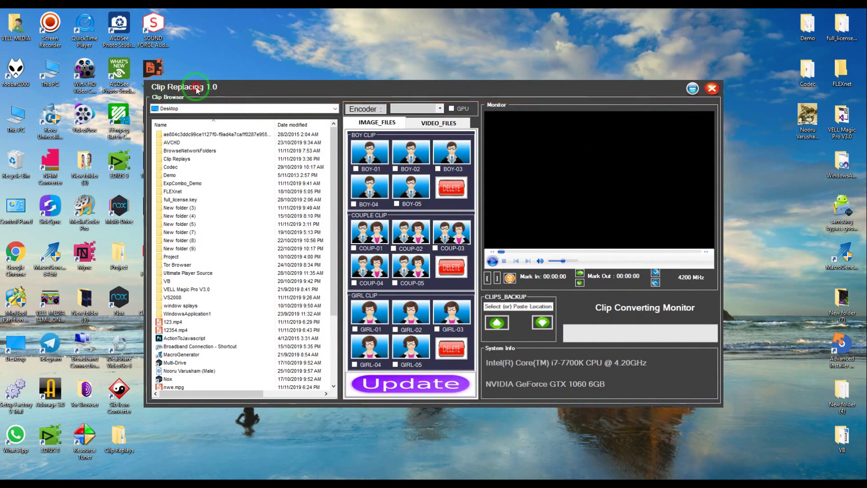
pyautogui.click(229, 107)
pyautogui.moveTo(336, 205); pyautogui.dragTo(336, 118)
pyautogui.click(204, 127)
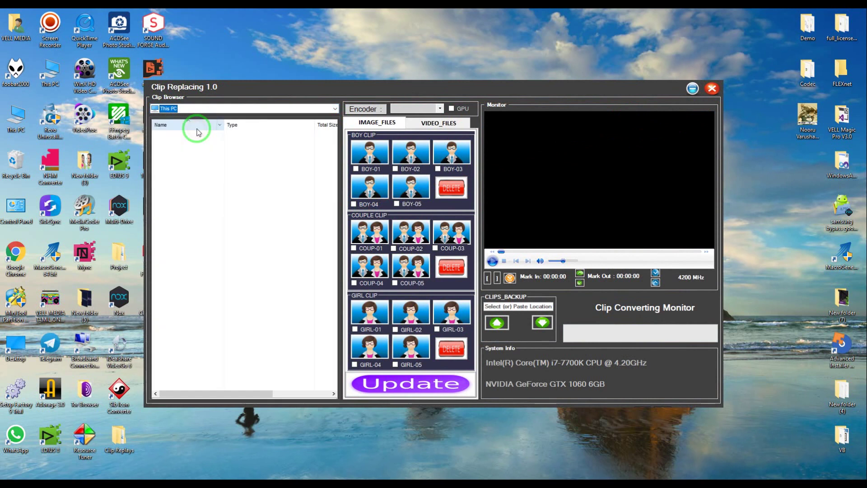
pyautogui.rightClick(236, 300)
pyautogui.moveTo(266, 306)
pyautogui.click(364, 366)
pyautogui.moveTo(333, 217); pyautogui.dragTo(333, 319)
pyautogui.scroll(3, 269, 232)
pyautogui.scroll(-3, 270, 233)
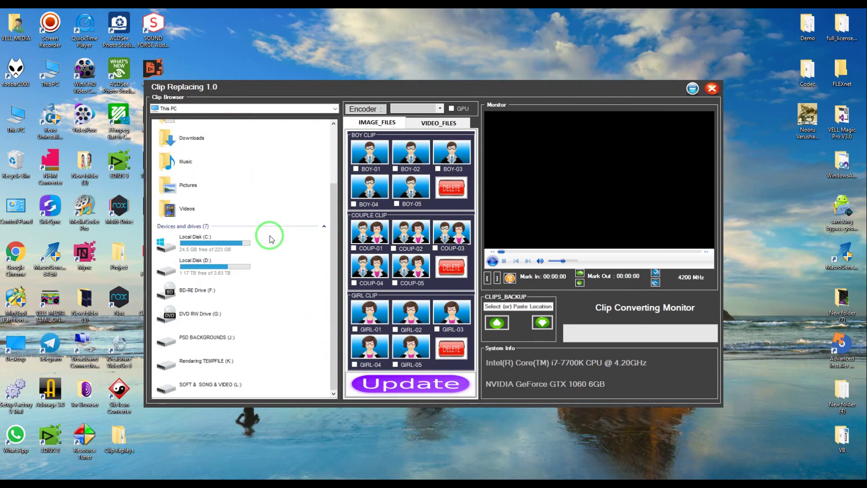
# Look at the video and image clip sets and close the Clip Replacing window
pyautogui.click(420, 127)
pyautogui.click(384, 121)
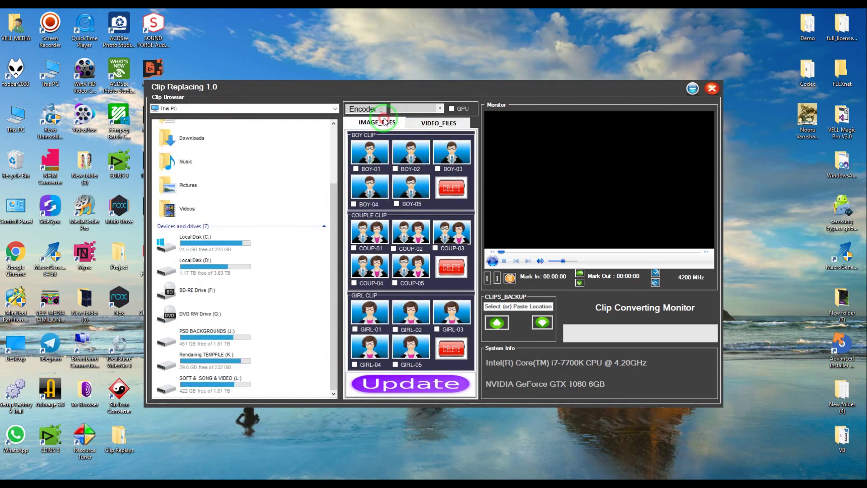
pyautogui.click(712, 88)
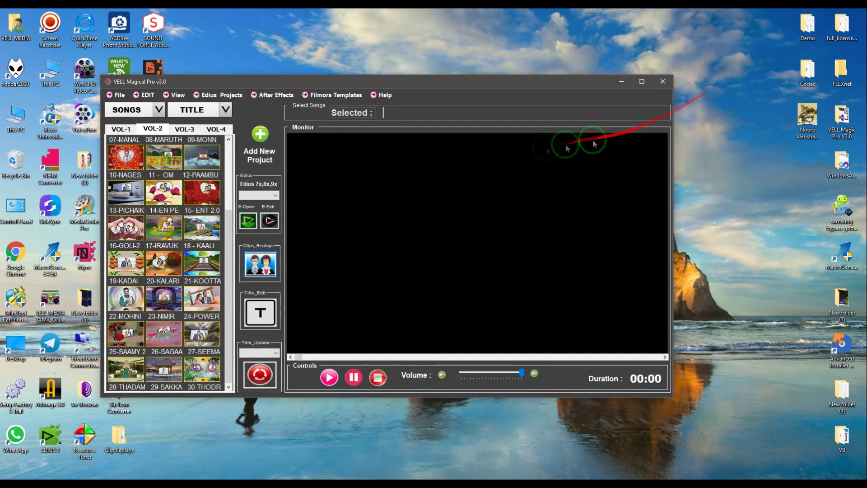
# Open the Title Editor for a brief look and close it
pyautogui.click(260, 312)
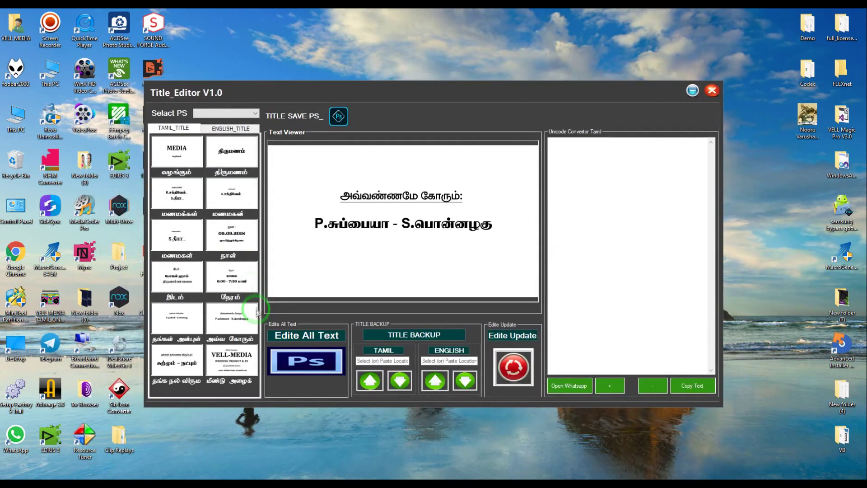
pyautogui.click(208, 93)
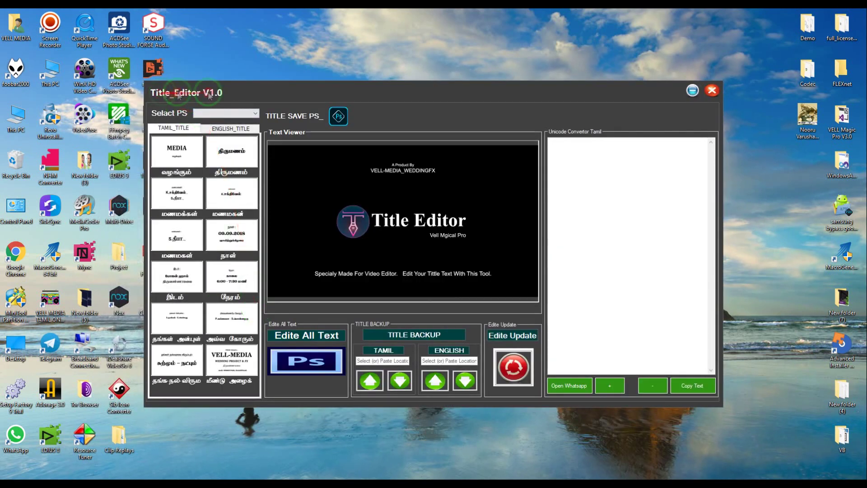
pyautogui.click(712, 91)
# Show the Photoshop versions offered for title updating
pyautogui.click(275, 353)
pyautogui.click(263, 373)
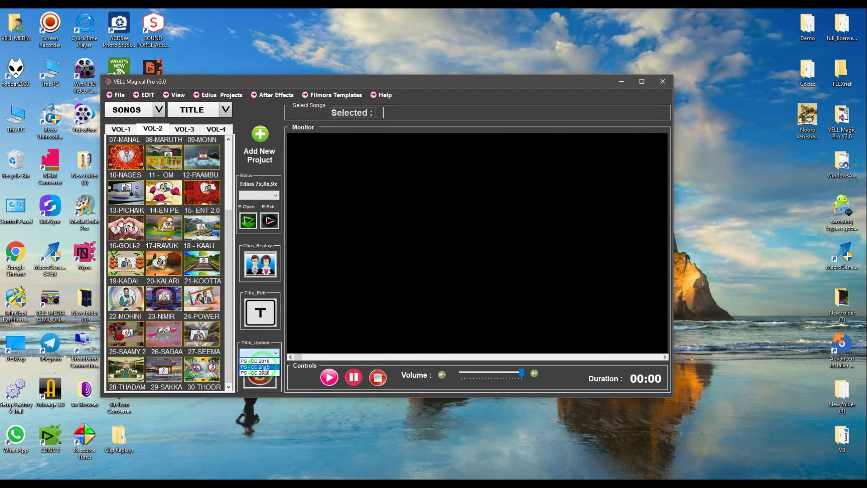
pyautogui.click(260, 348)
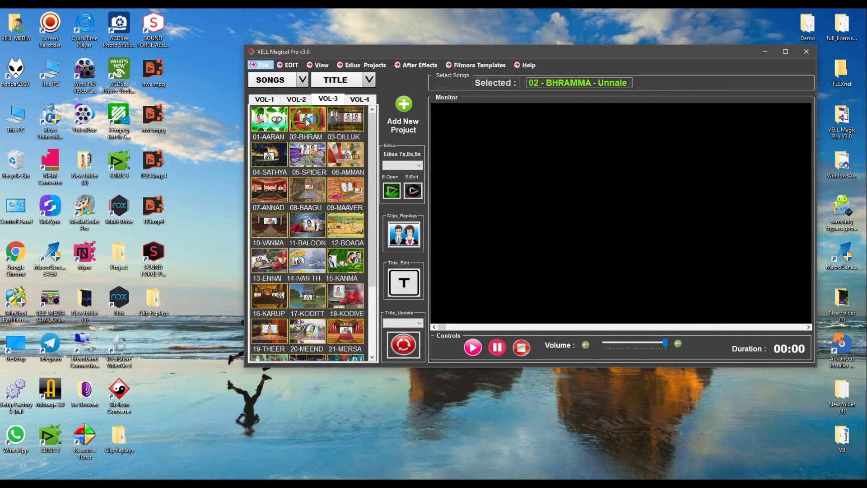
# Open the VOL-3 song project 02 - BHRAMMA - Unnale in EDIUS and place the Clip Replacing window over it
pyautogui.click(307, 122)
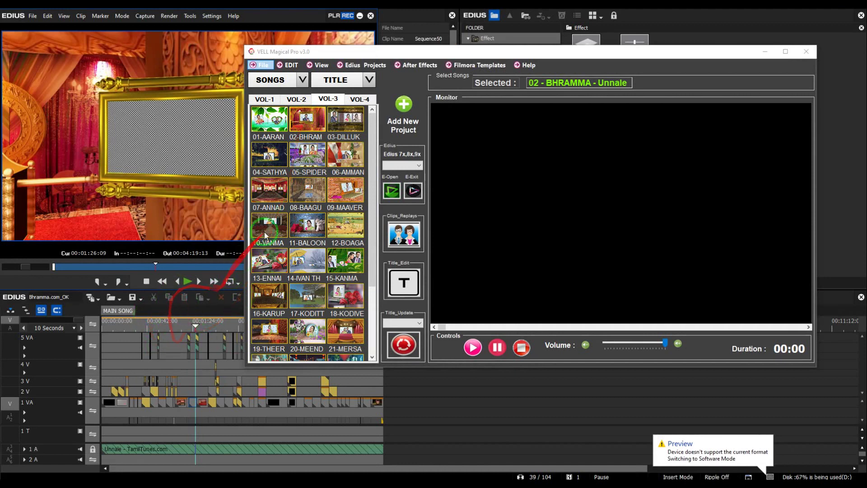
pyautogui.click(402, 238)
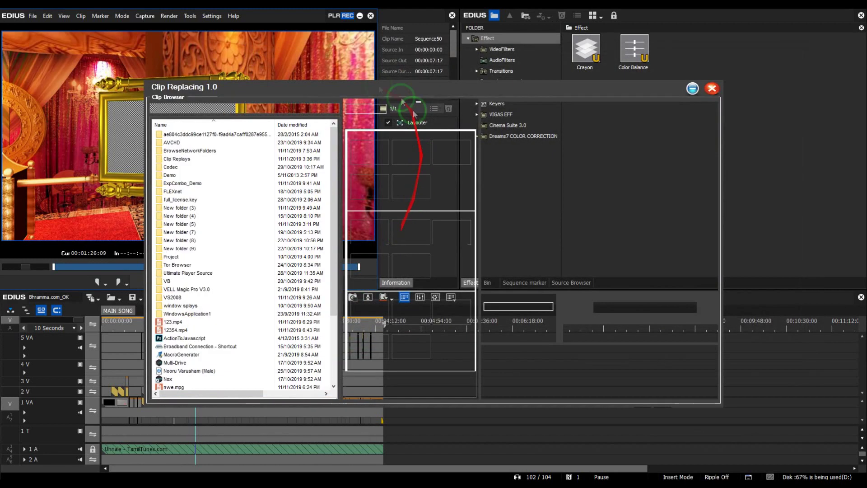
pyautogui.moveTo(357, 91); pyautogui.dragTo(514, 85)
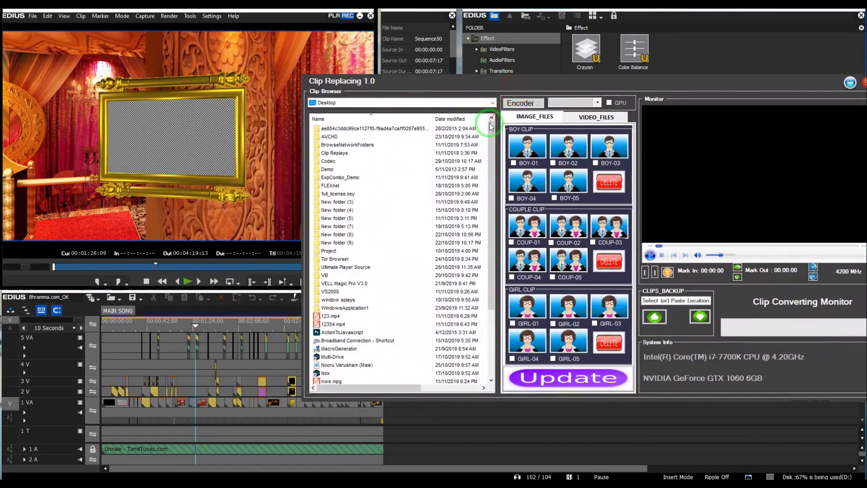
pyautogui.moveTo(590, 88); pyautogui.dragTo(475, 68)
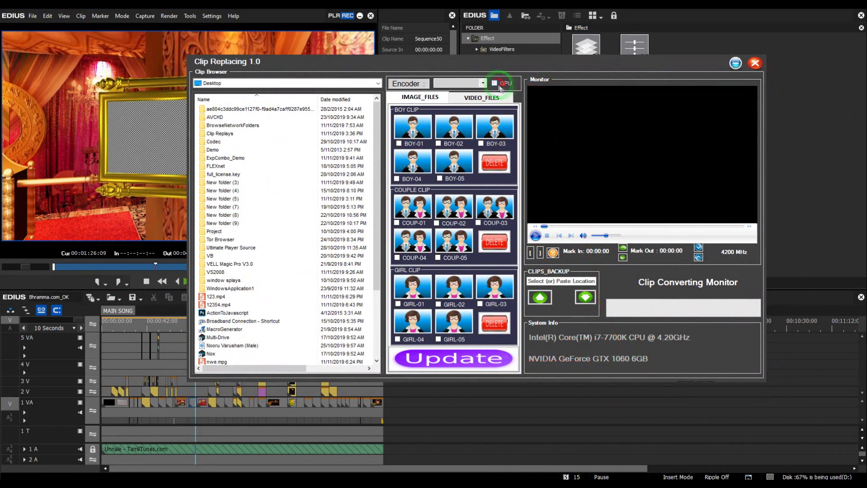
# Enable GPU encoding for clip replacement, accept the detected graphics device and choose the H264IntelGPU encoder
pyautogui.click(495, 84)
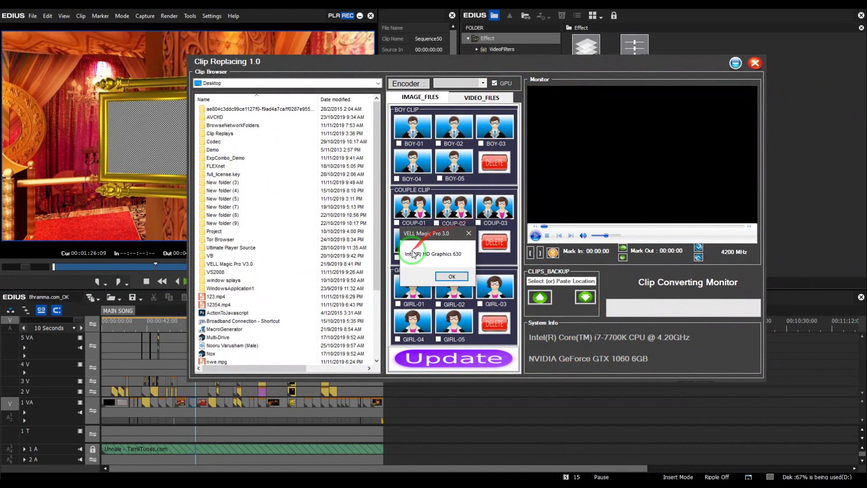
pyautogui.click(452, 276)
pyautogui.click(455, 276)
pyautogui.click(454, 275)
pyautogui.click(452, 275)
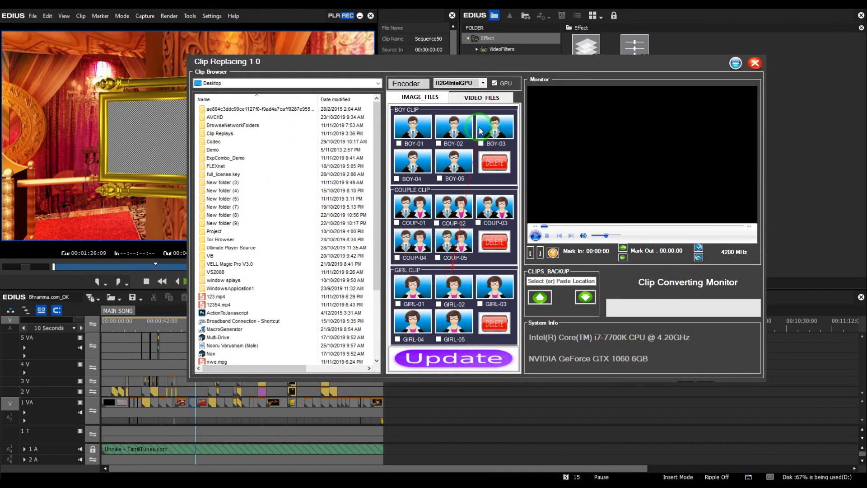
pyautogui.click(483, 83)
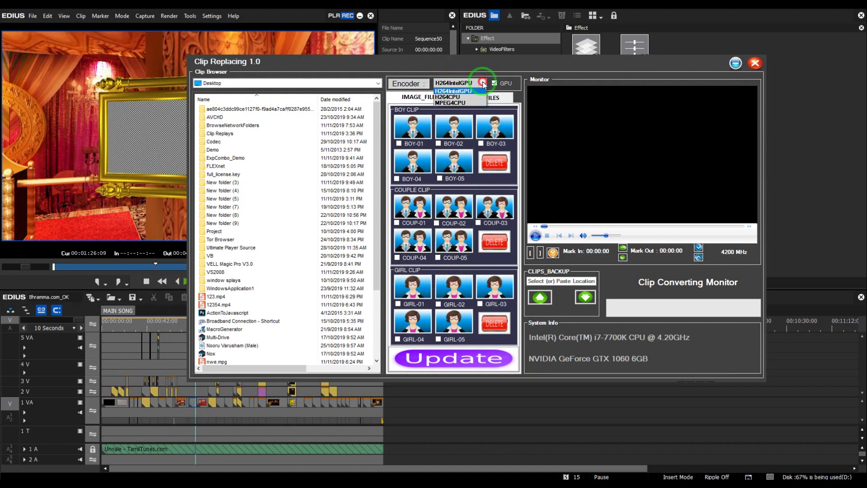
pyautogui.click(469, 91)
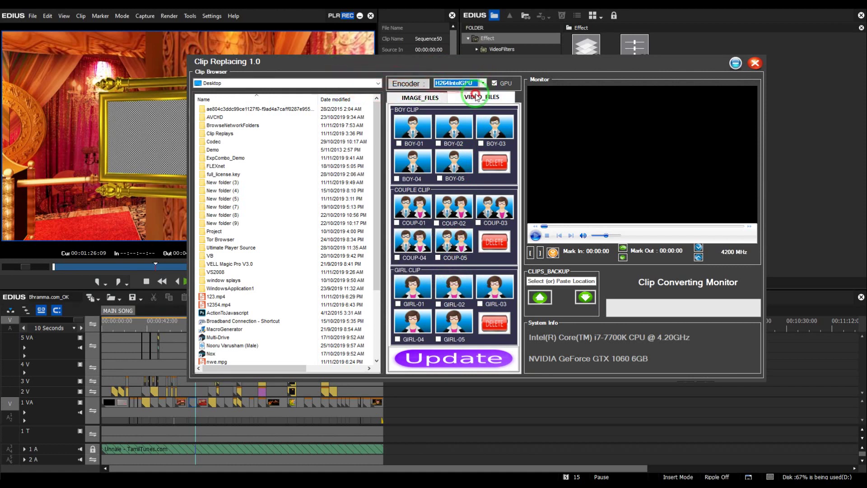
# Look over the video clip slots, return to the image clip slots and examine the desktop contents in the clip browser
pyautogui.click(476, 97)
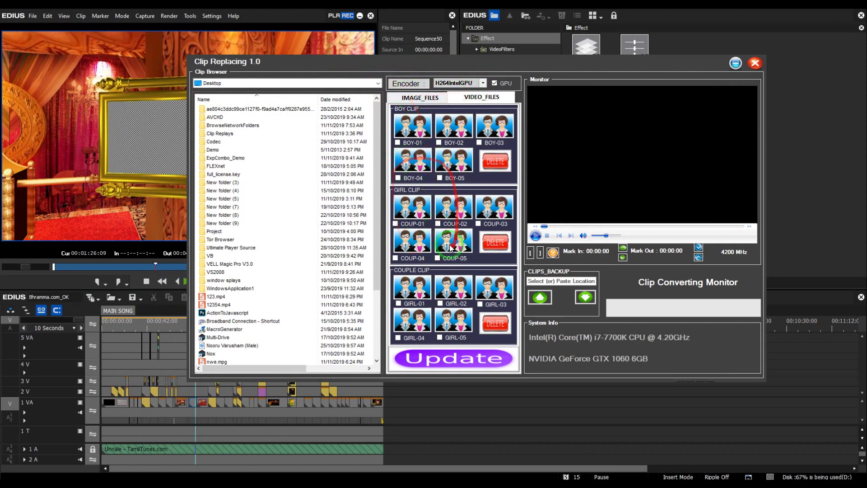
pyautogui.click(415, 101)
pyautogui.scroll(-1, 258, 181)
pyautogui.click(257, 190)
pyautogui.scroll(-3, 260, 199)
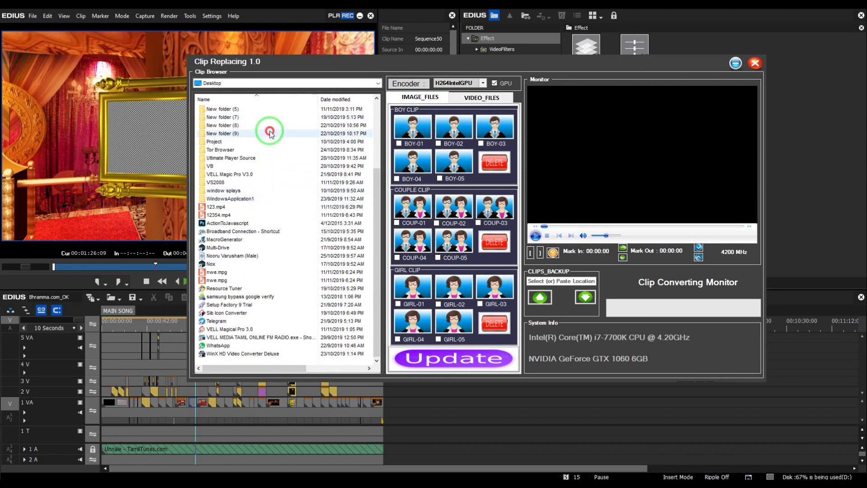
pyautogui.scroll(4, 271, 131)
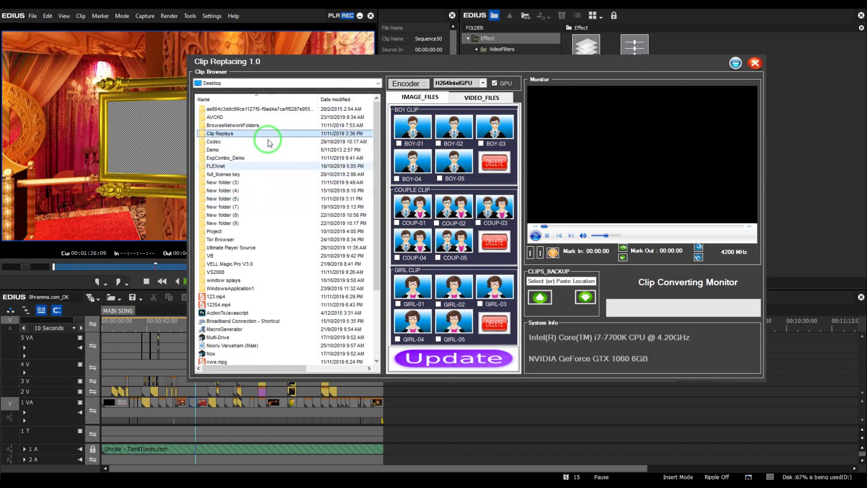
pyautogui.click(280, 84)
pyautogui.click(279, 97)
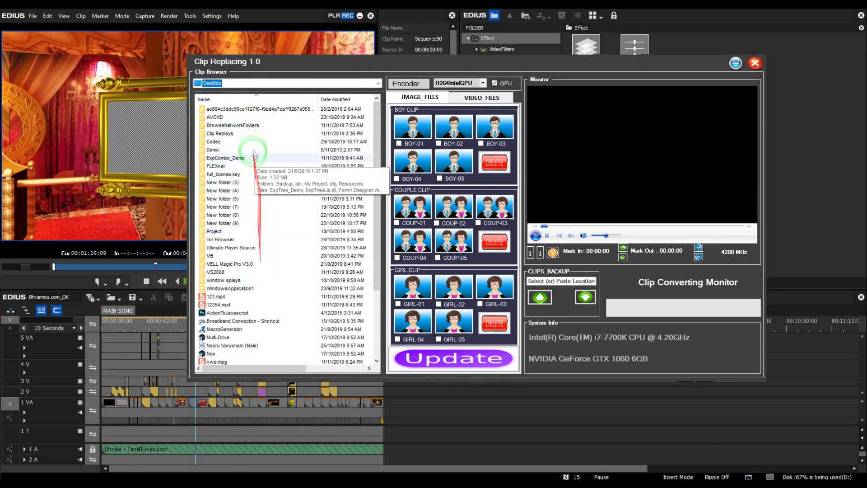
# Open the jpg folder inside Clip Replays and show its images as medium icons
pyautogui.doubleClick(240, 133)
pyautogui.doubleClick(222, 109)
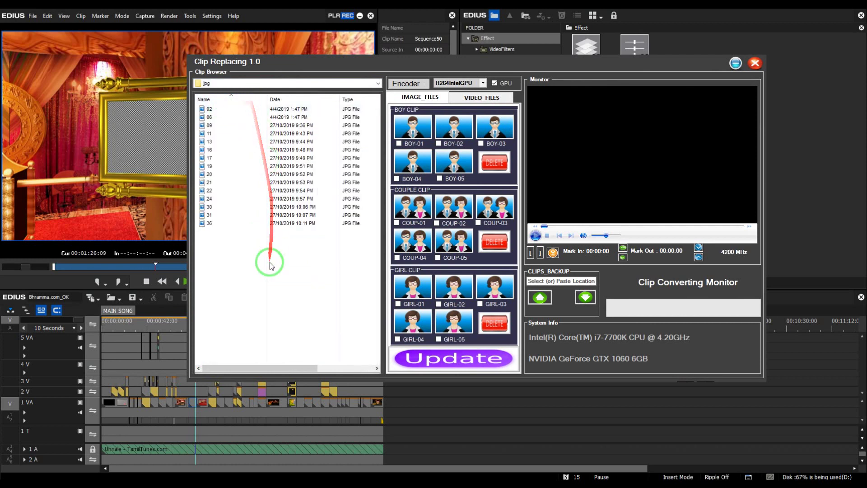
pyautogui.rightClick(271, 265)
pyautogui.moveTo(284, 269)
pyautogui.click(373, 270)
pyautogui.rightClick(345, 144)
pyautogui.moveTo(375, 149)
pyautogui.click(451, 170)
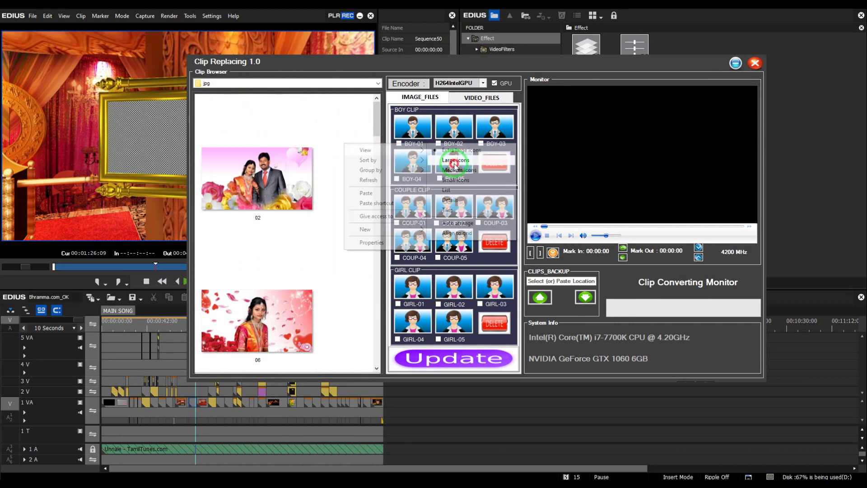
pyautogui.click(355, 268)
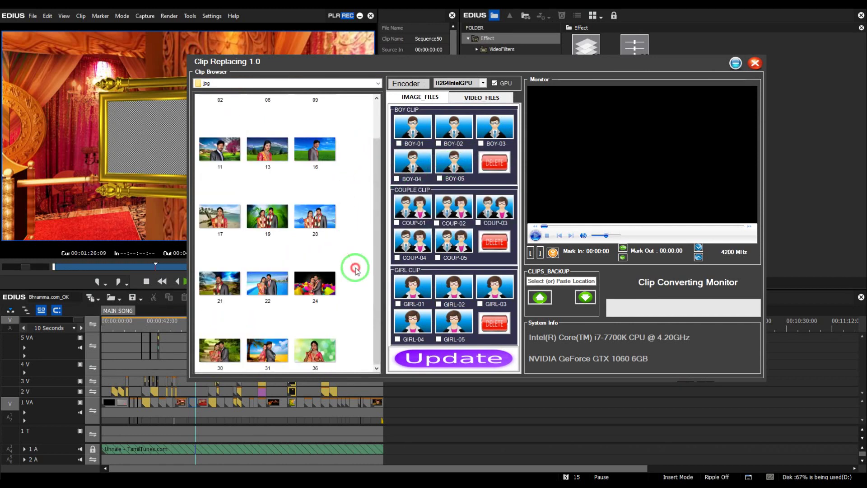
pyautogui.click(325, 220)
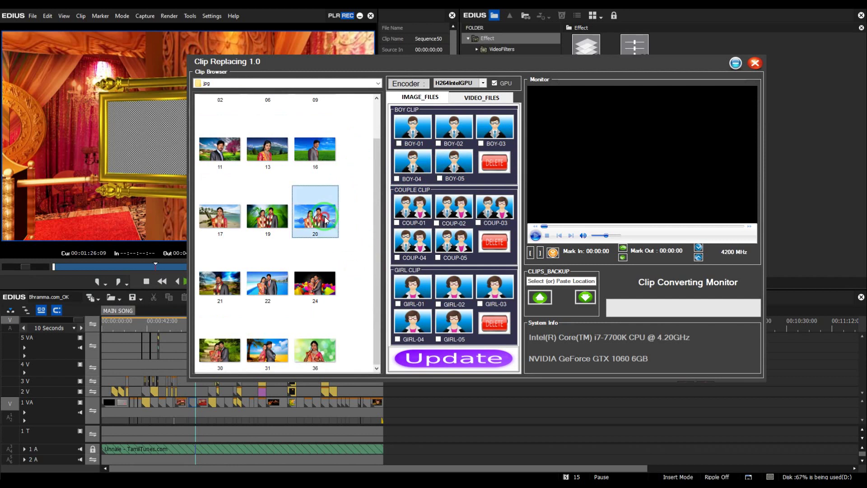
pyautogui.click(362, 131)
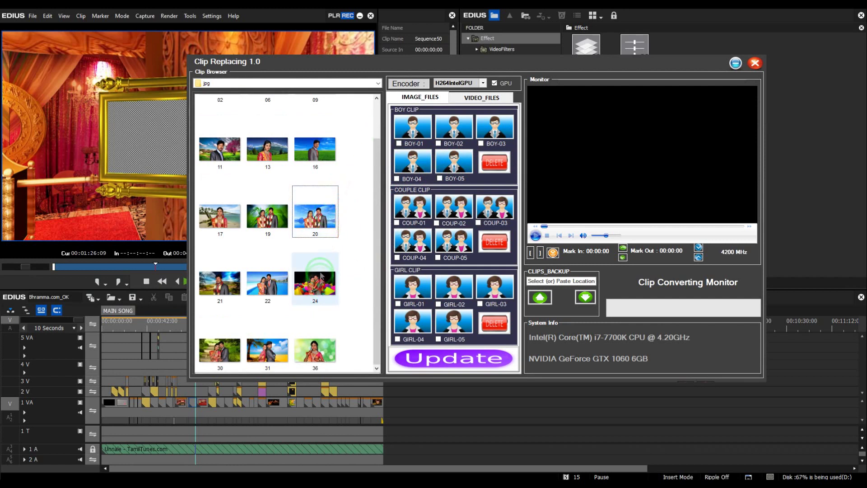
# Assign image 02 to COUP-01, image 06 to GIRL-01 and image 09 to GIRL-02
pyautogui.scroll(1, 361, 178)
pyautogui.click(225, 148)
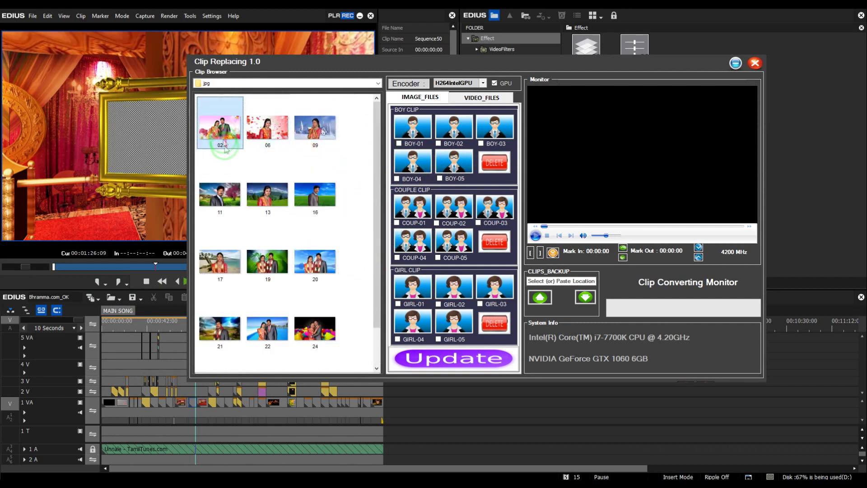
pyautogui.moveTo(221, 127); pyautogui.dragTo(419, 209)
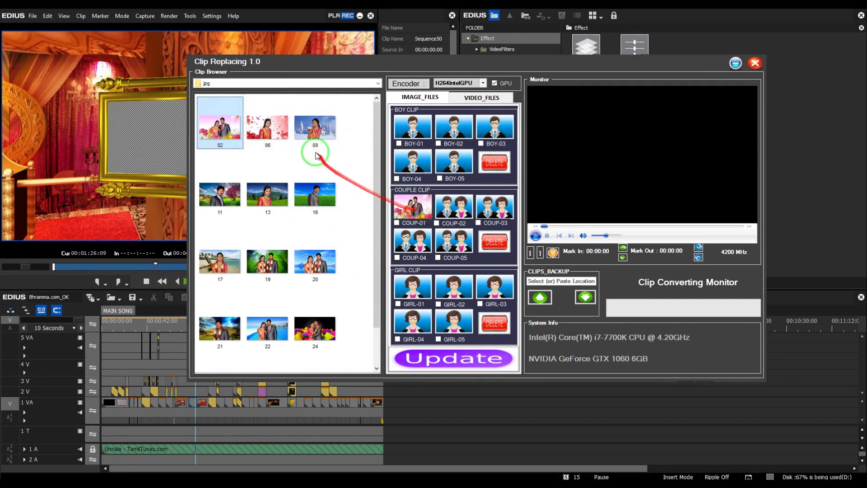
pyautogui.moveTo(266, 126); pyautogui.dragTo(283, 128)
pyautogui.click(283, 129)
pyautogui.moveTo(283, 129); pyautogui.dragTo(411, 289)
pyautogui.moveTo(302, 132); pyautogui.dragTo(453, 287)
# Assign images 11 and 16 to BOY-01 and BOY-02, 13 and 17 to GIRL-03 and GIRL-04, and 19 to COUP-02
pyautogui.moveTo(220, 194); pyautogui.dragTo(413, 128)
pyautogui.moveTo(267, 194); pyautogui.dragTo(497, 285)
pyautogui.moveTo(315, 195); pyautogui.dragTo(454, 131)
pyautogui.moveTo(220, 257); pyautogui.dragTo(412, 322)
pyautogui.moveTo(271, 258); pyautogui.dragTo(454, 212)
# Fill COUP-03 and COUP-04 with images 20 and 22, BOY-03 with image 21, and COUP-05 with image 24
pyautogui.moveTo(320, 259); pyautogui.dragTo(492, 210)
pyautogui.moveTo(225, 332); pyautogui.dragTo(495, 127)
pyautogui.moveTo(280, 322); pyautogui.dragTo(511, 194)
pyautogui.moveTo(317, 249); pyautogui.dragTo(413, 240)
pyautogui.moveTo(316, 329); pyautogui.dragTo(454, 248)
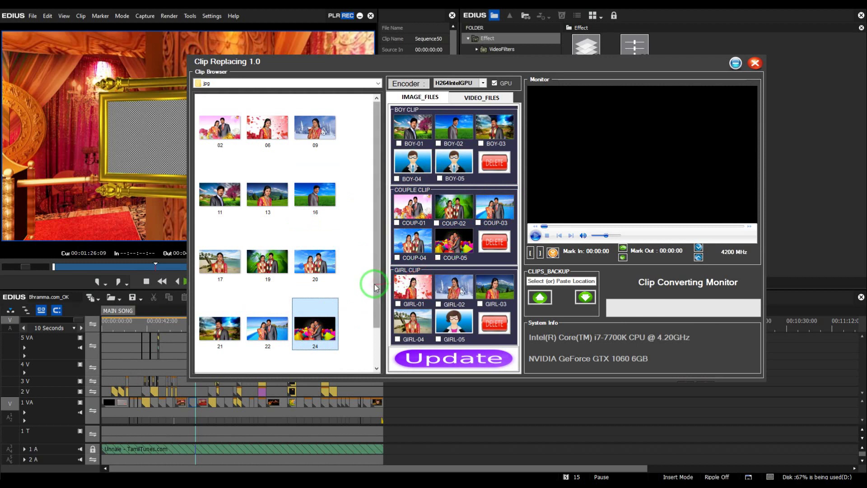
# Assign images 30, 31 and 36 to BOY-04, BOY-05 and GIRL-05, and start the clip update
pyautogui.moveTo(375, 282); pyautogui.dragTo(372, 353)
pyautogui.moveTo(217, 358); pyautogui.dragTo(493, 293)
pyautogui.moveTo(458, 323); pyautogui.dragTo(412, 163)
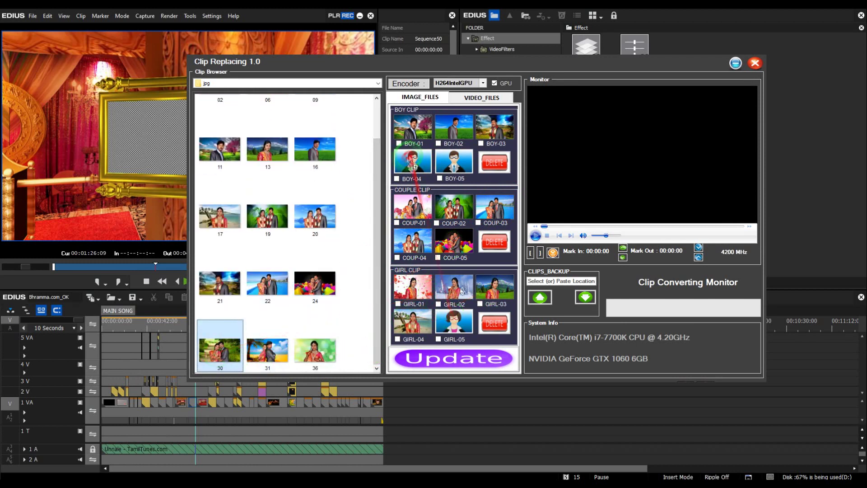
pyautogui.moveTo(267, 350); pyautogui.dragTo(454, 161)
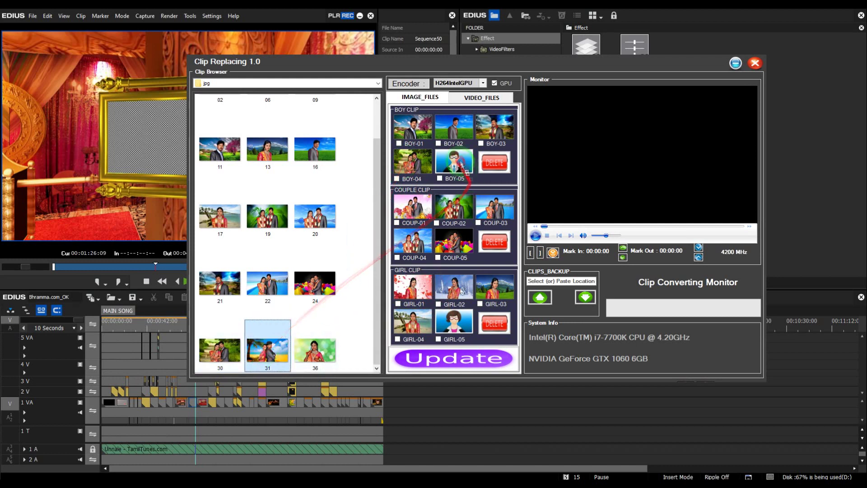
pyautogui.moveTo(315, 350); pyautogui.dragTo(453, 321)
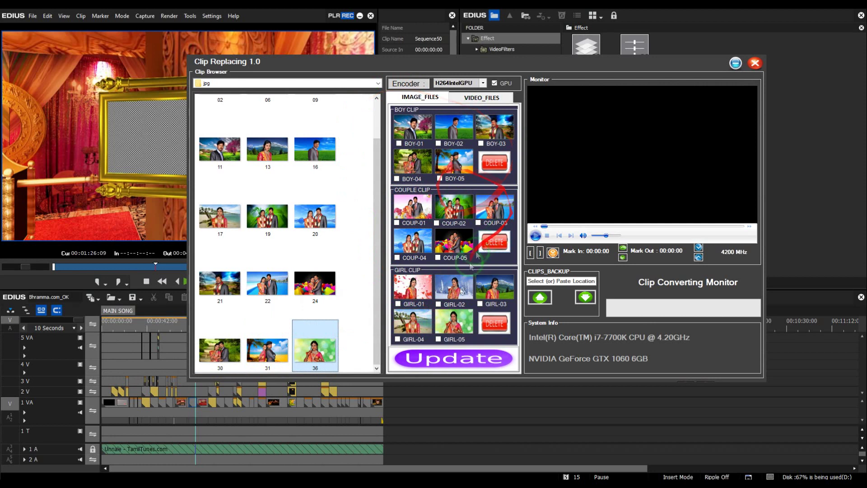
pyautogui.click(453, 365)
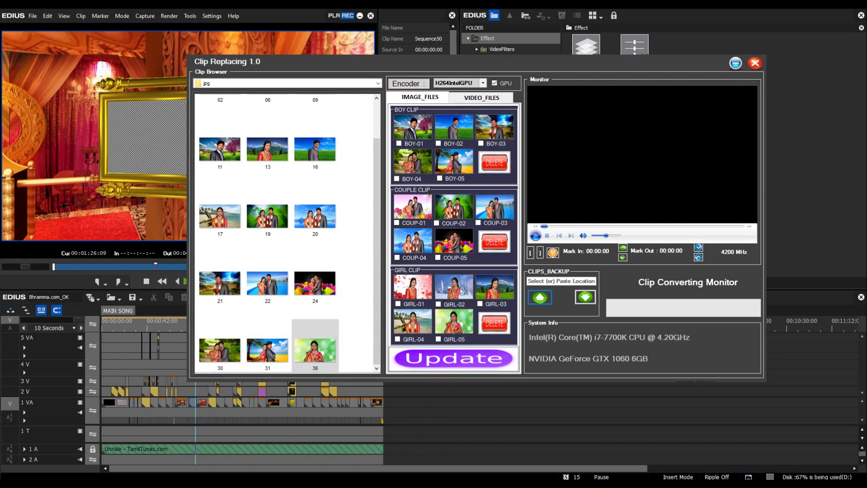
# Switch to Task Manager, examine the Intel HD Graphics 630 load while the clips convert, and close it
pyautogui.rightClick(434, 482)
pyautogui.click(443, 448)
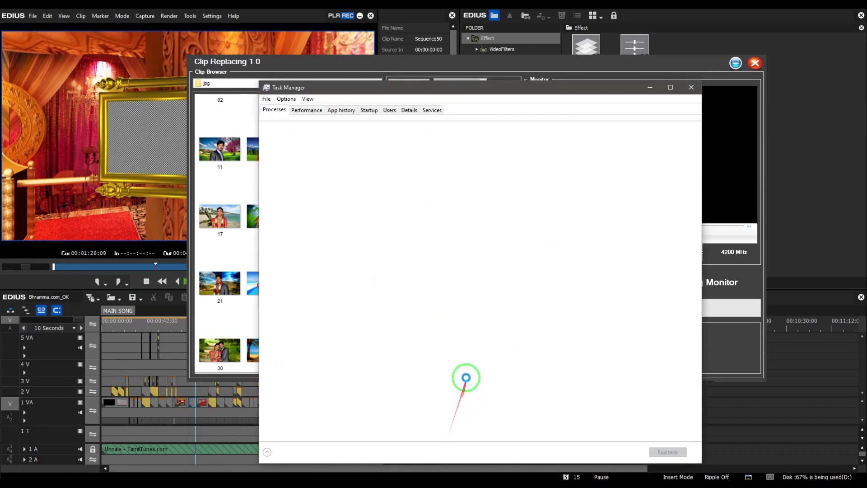
pyautogui.moveTo(464, 87); pyautogui.dragTo(469, 35)
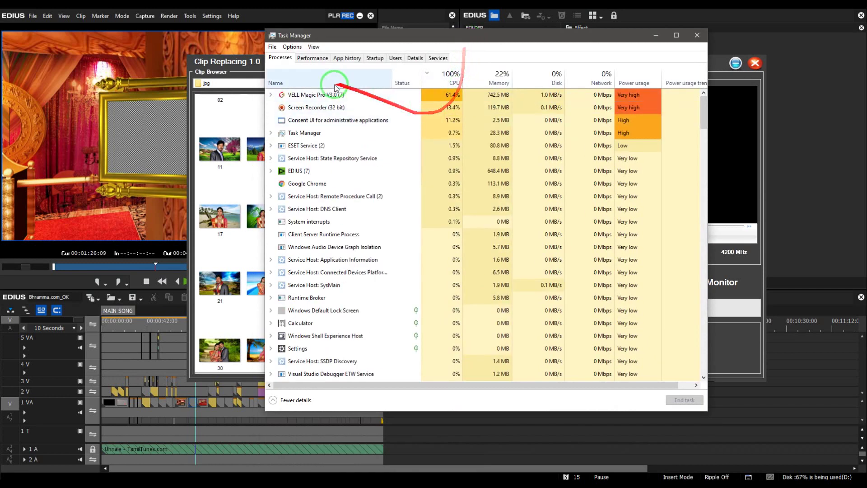
pyautogui.click(312, 58)
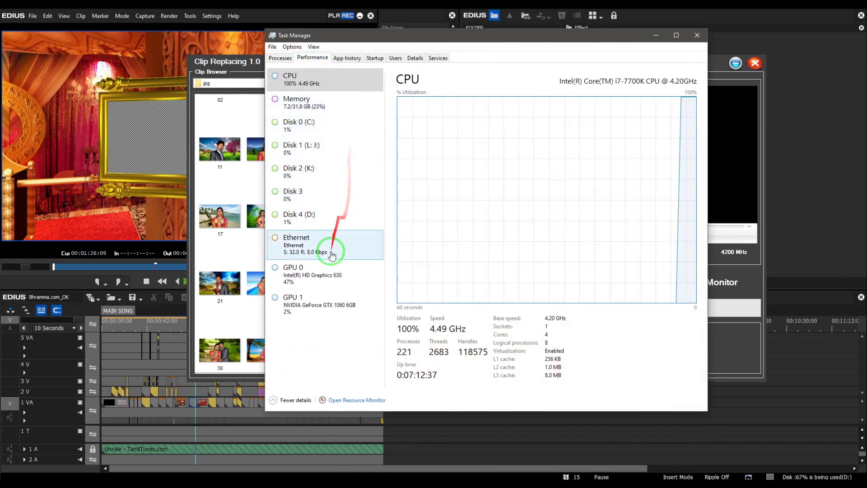
pyautogui.click(311, 278)
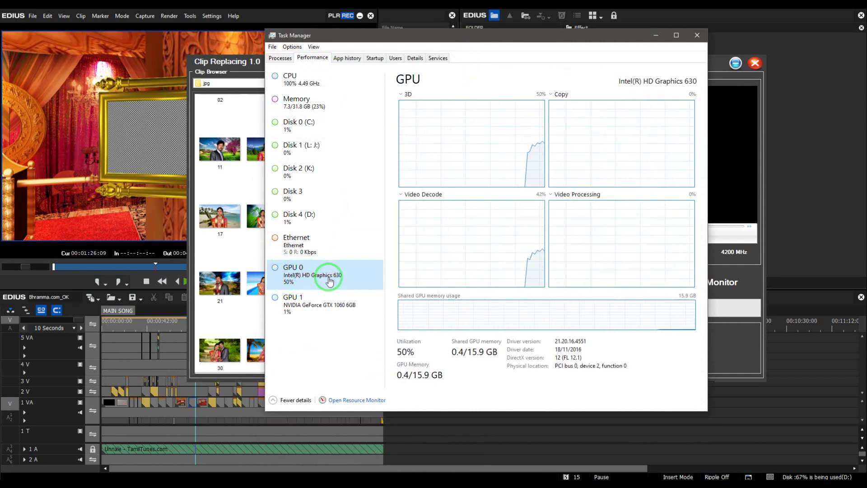
pyautogui.click(304, 279)
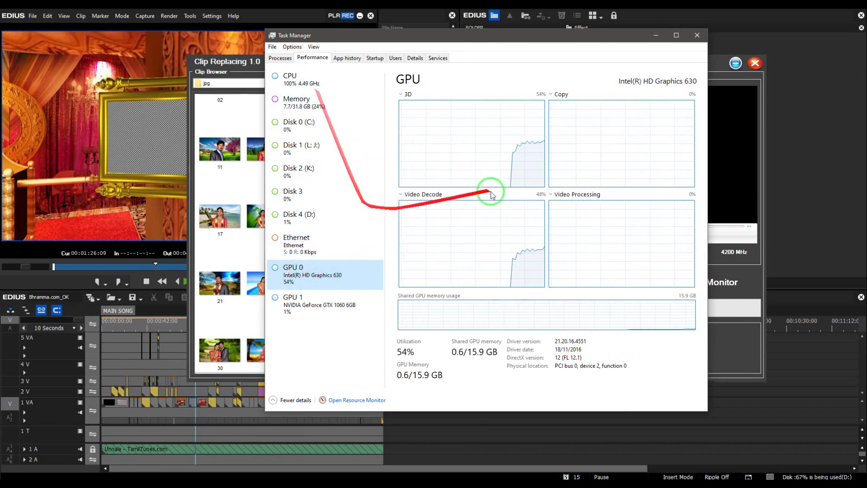
pyautogui.moveTo(676, 41); pyautogui.dragTo(382, 153)
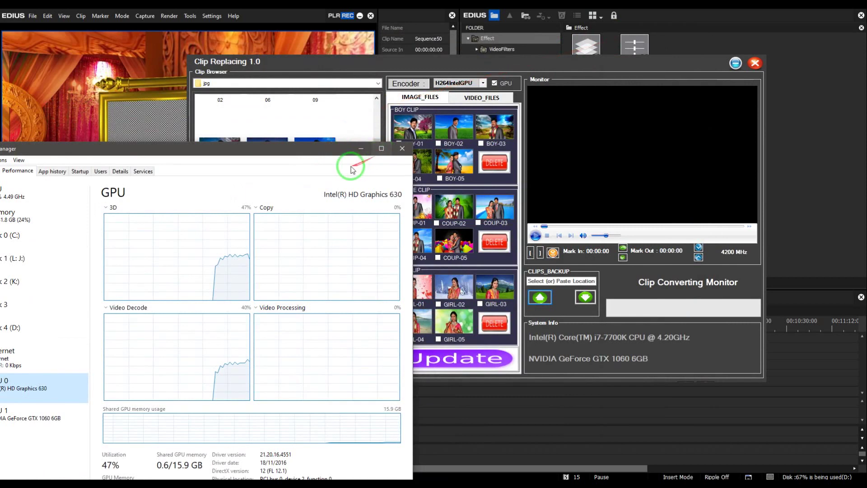
pyautogui.moveTo(329, 150); pyautogui.dragTo(531, 86)
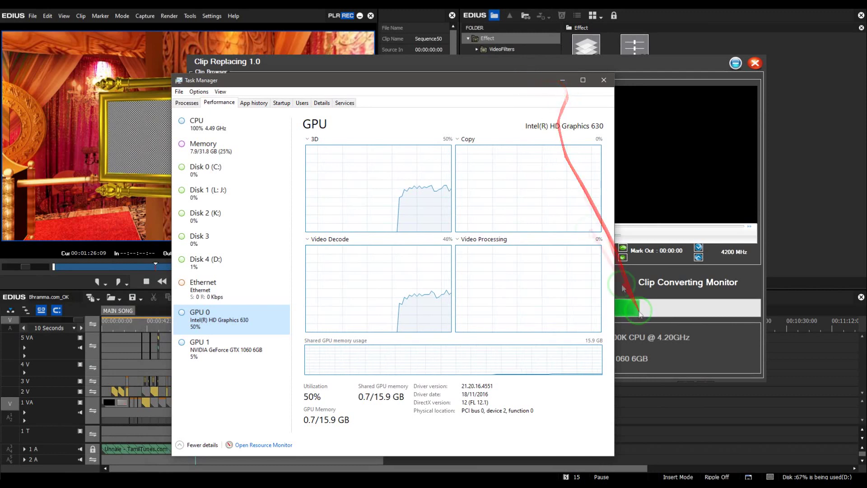
pyautogui.moveTo(536, 81); pyautogui.dragTo(495, 94)
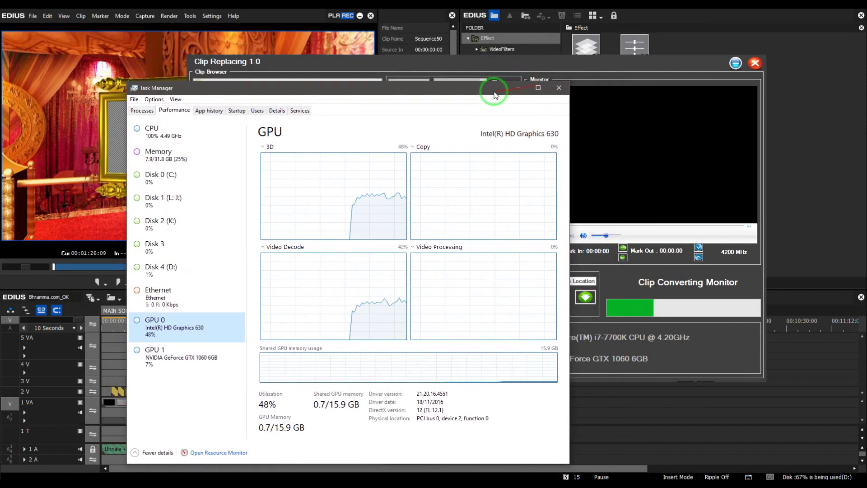
pyautogui.click(558, 88)
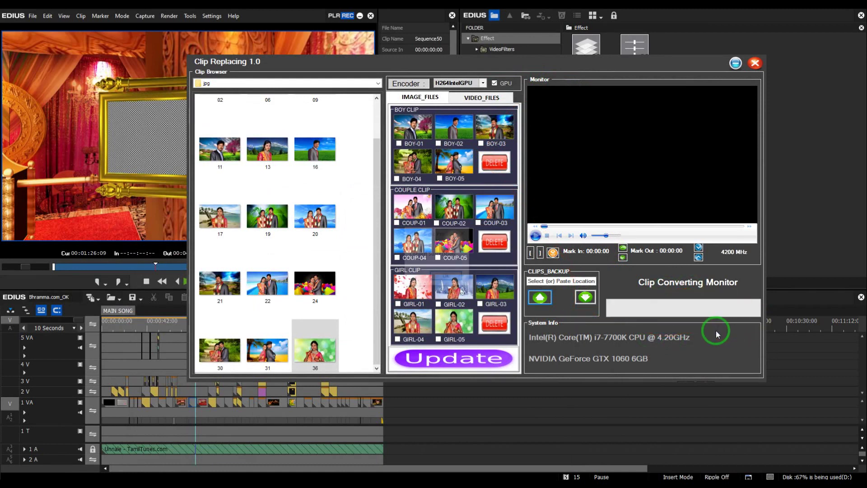
# Return to the EDIUS project and preview the replaced photos at about 1:18 on the timeline
pyautogui.click(446, 276)
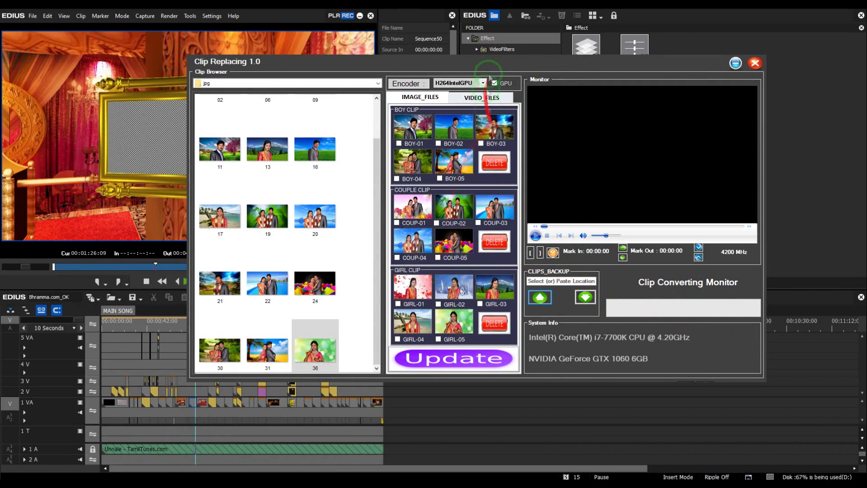
pyautogui.moveTo(493, 68); pyautogui.dragTo(506, 69)
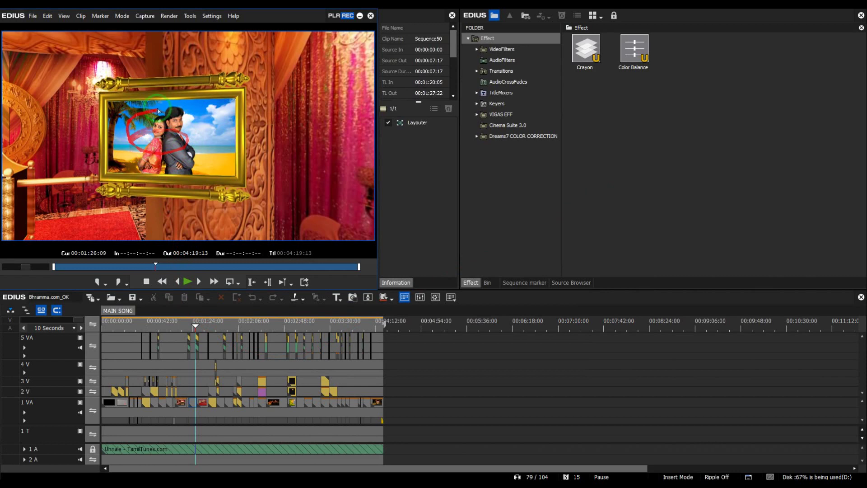
pyautogui.click(184, 326)
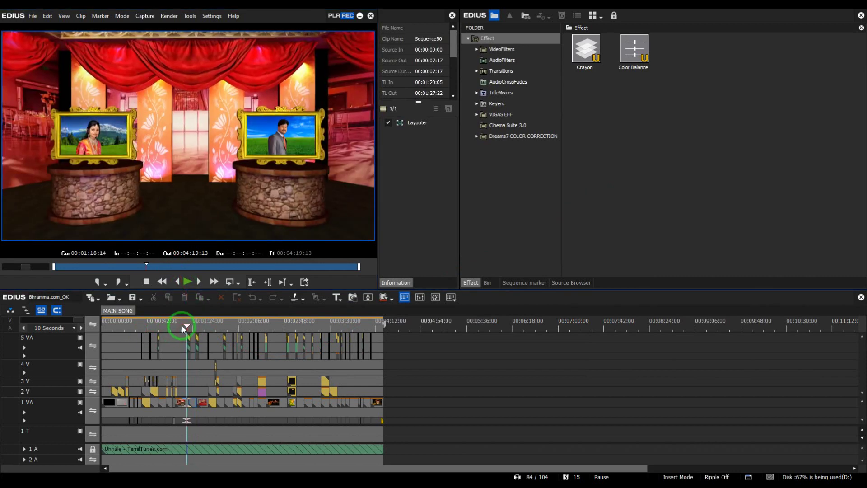
# Bring back the Clip Replacing window, close it and return to the EDIUS project
pyautogui.click(312, 477)
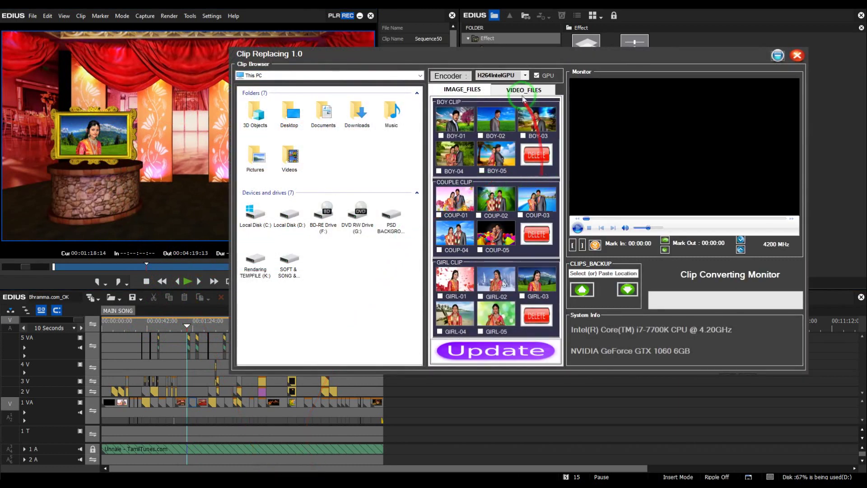
pyautogui.click(797, 55)
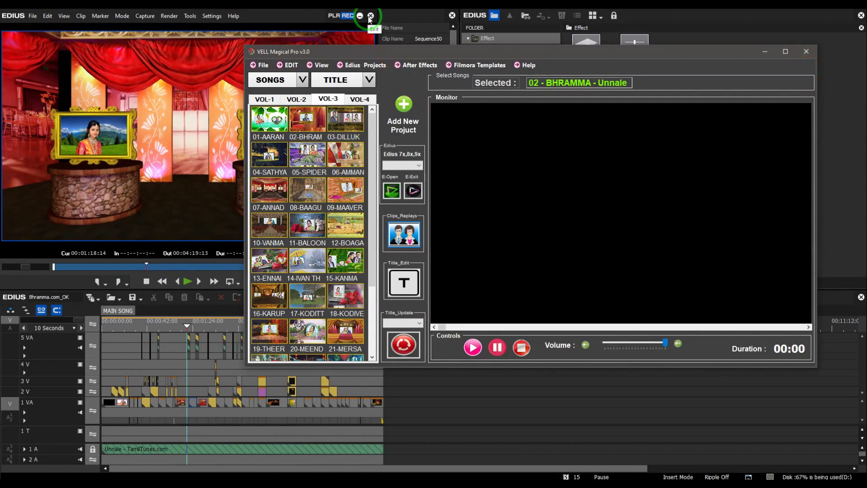
pyautogui.click(265, 14)
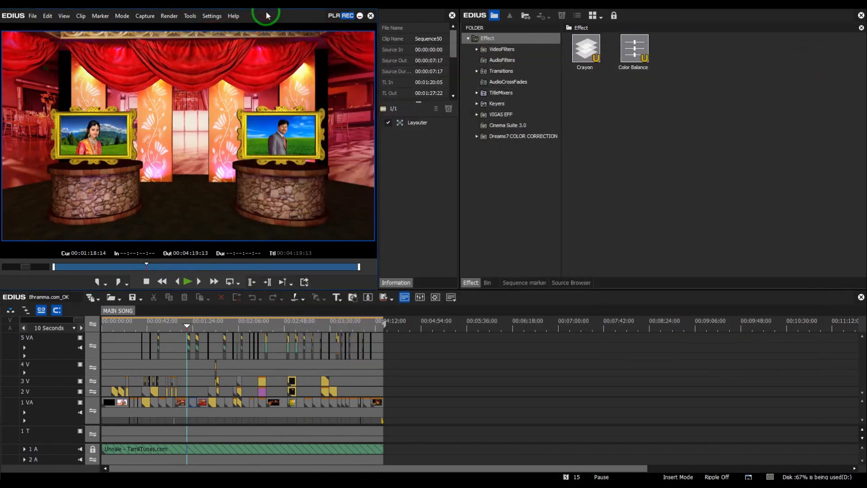
# Look over the H.264/AVC export presets for printing the project to file and cancel the export
pyautogui.press('F11')
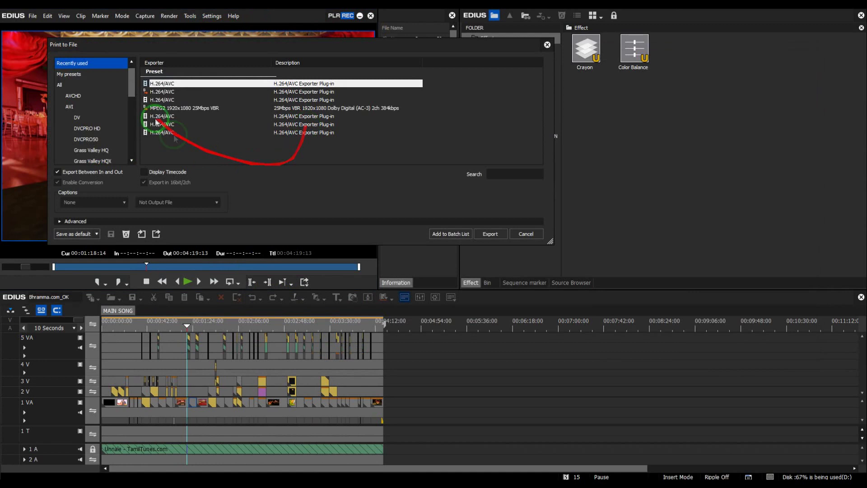
pyautogui.click(527, 237)
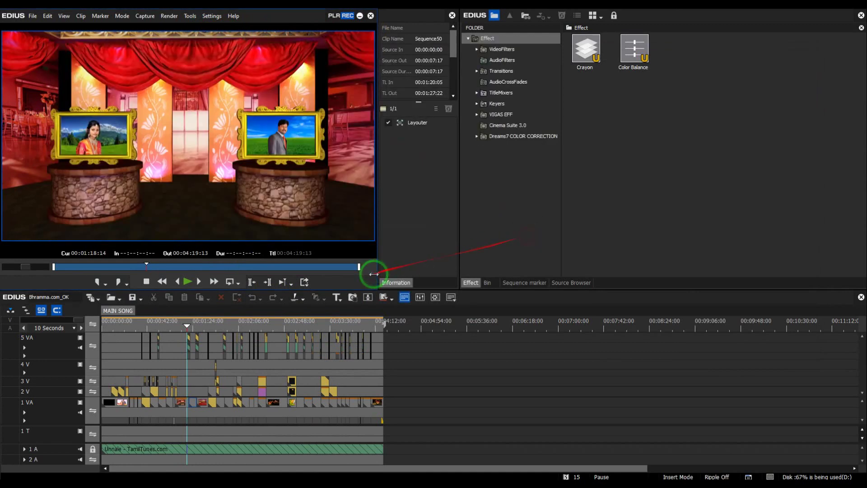
# Switch to VELL Magical Pro and preview the 01-NIKKAH title from the Tam-3 title collection
pyautogui.click(333, 481)
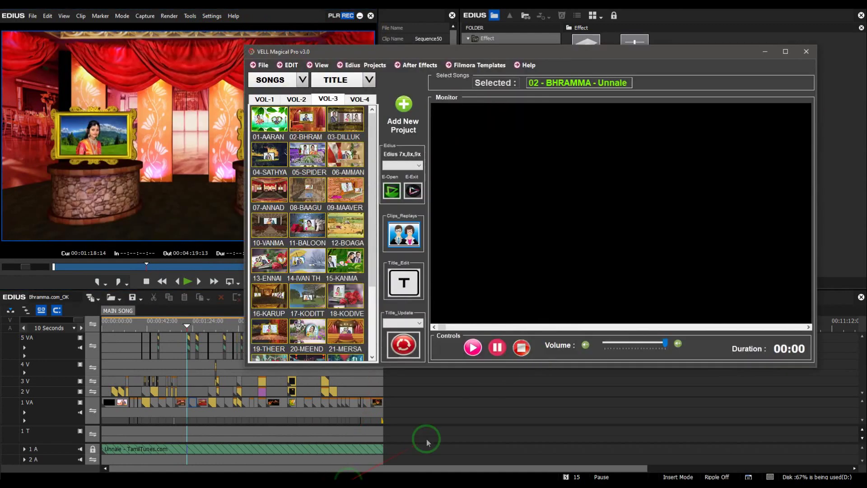
pyautogui.click(338, 81)
pyautogui.click(302, 100)
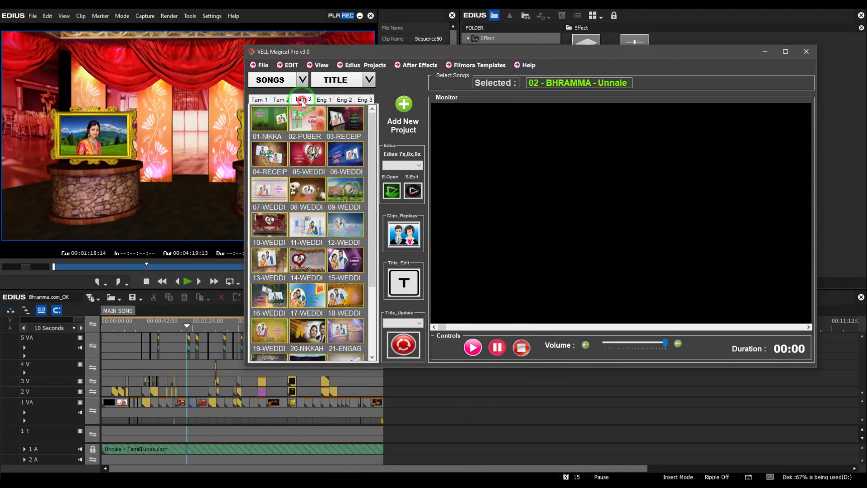
pyautogui.click(274, 130)
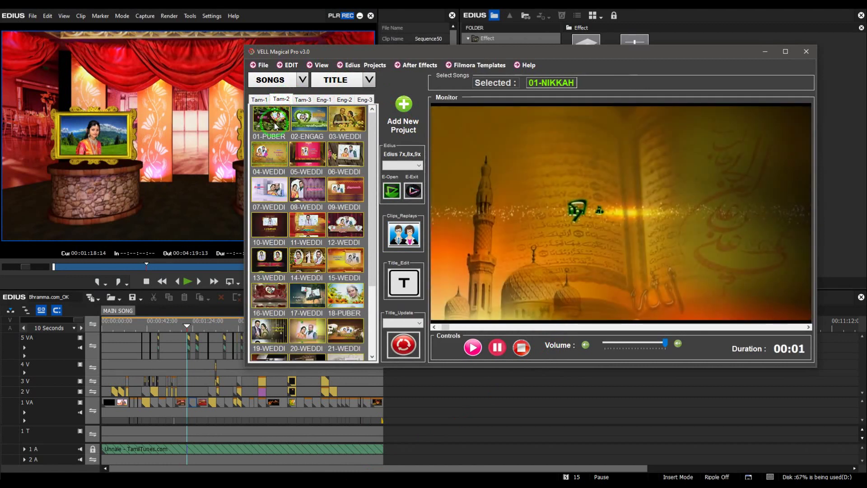
# Preview the 016 WEDDING title from the Tam-1 collection and open its project in EDIUS
pyautogui.click(260, 99)
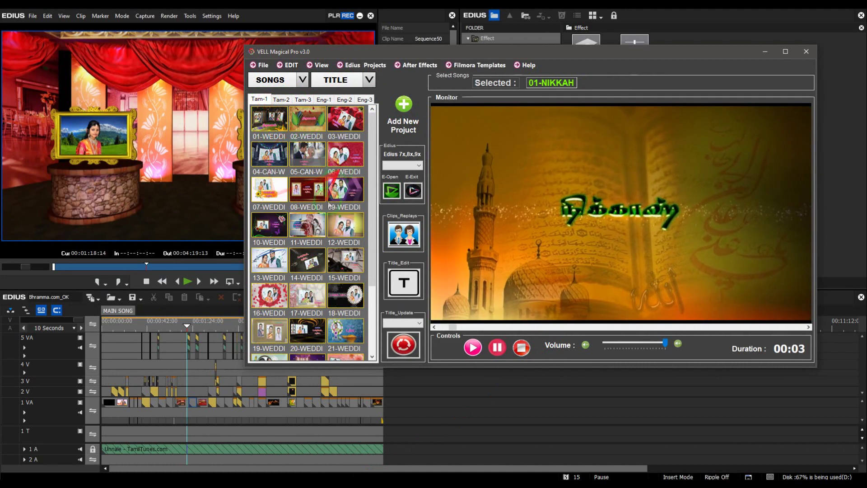
pyautogui.scroll(-3, 272, 194)
pyautogui.click(272, 194)
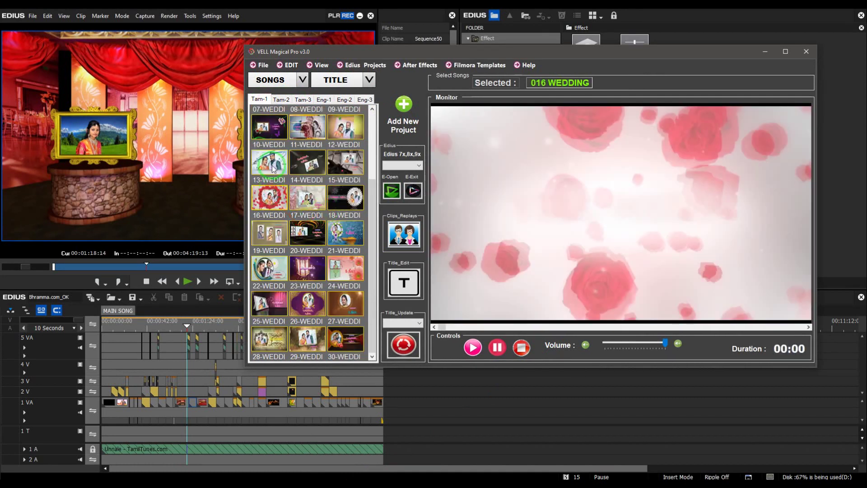
pyautogui.click(273, 195)
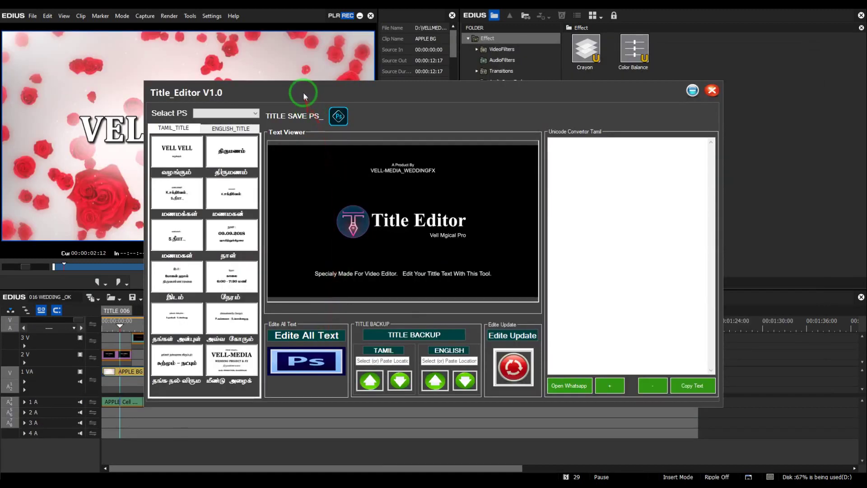
# Move the Title Editor clear of the EDIUS preview, view the VELL VELL title in it, and close it
pyautogui.moveTo(303, 93); pyautogui.dragTo(409, 123)
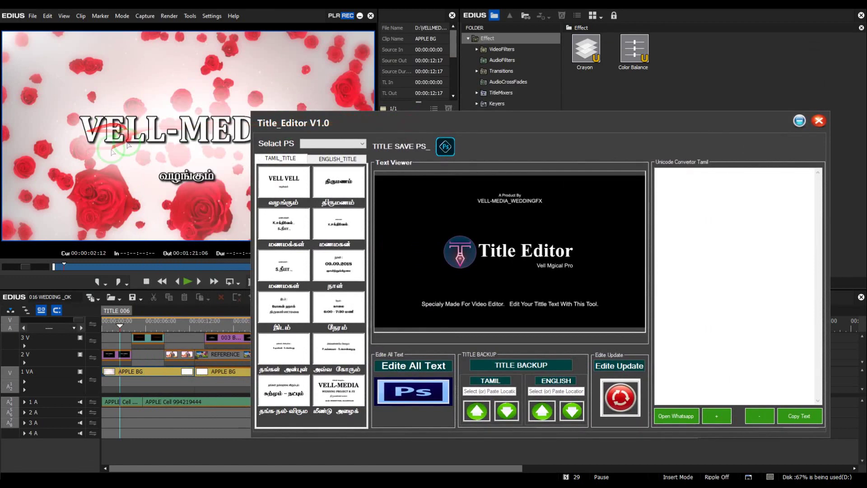
pyautogui.moveTo(333, 121); pyautogui.dragTo(456, 129)
pyautogui.click(411, 188)
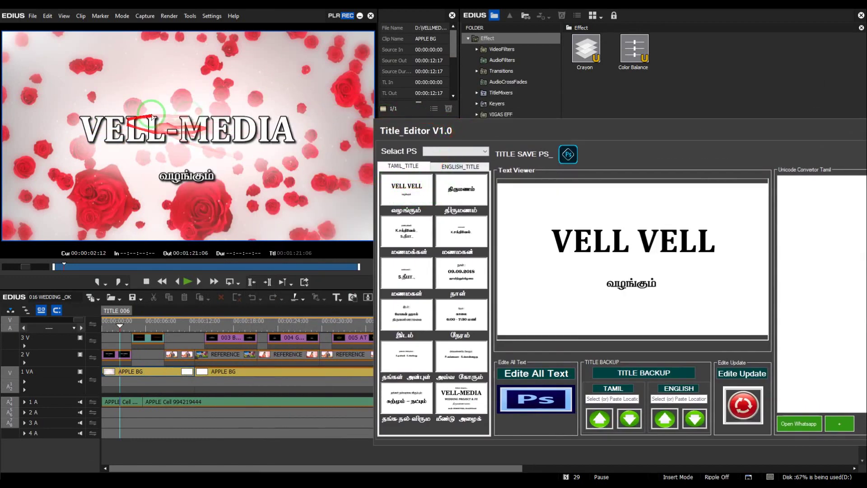
pyautogui.click(474, 135)
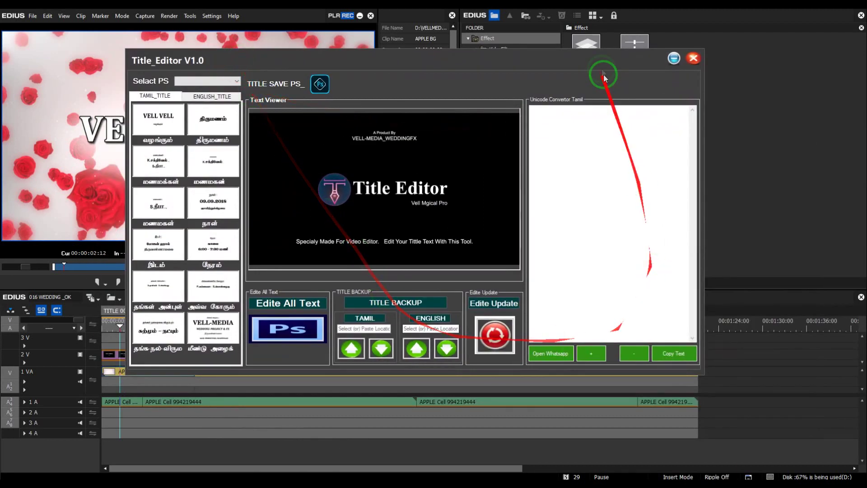
pyautogui.click(728, 68)
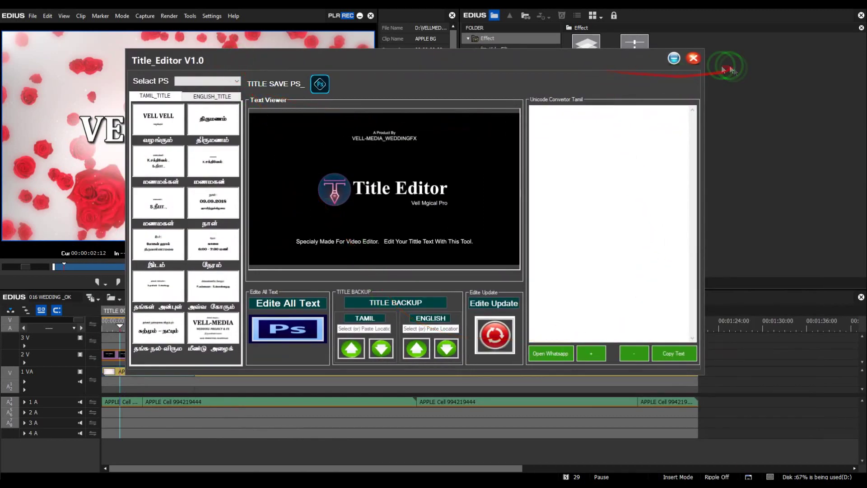
pyautogui.click(693, 59)
# Select the 016 WEDDING title from the Tam-1 collection in VELL Magical Pro and pause its preview
pyautogui.click(233, 159)
pyautogui.click(197, 157)
pyautogui.click(230, 311)
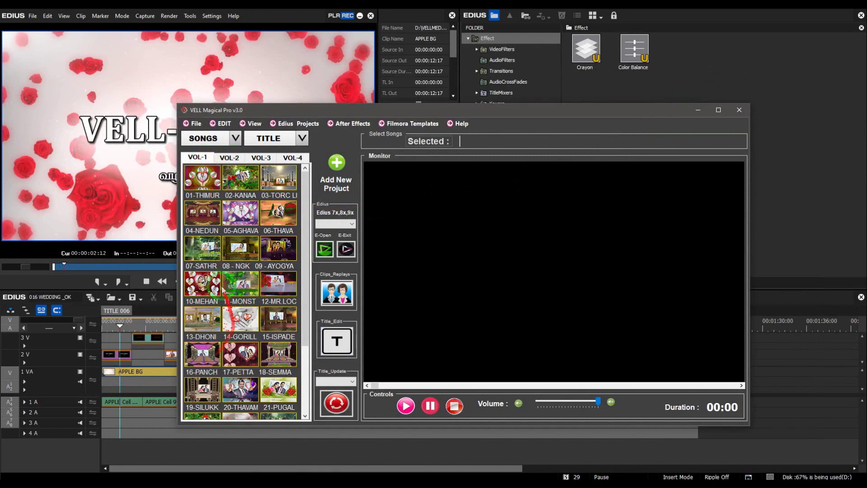
pyautogui.scroll(-3, 307, 298)
pyautogui.click(266, 139)
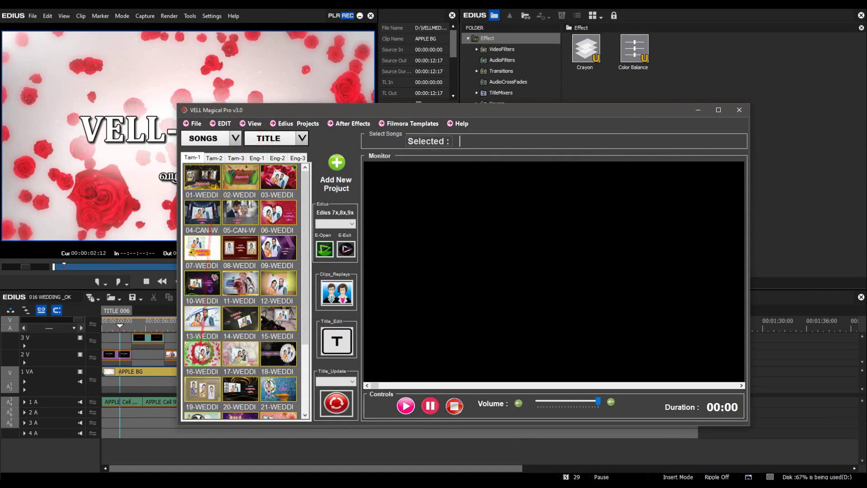
pyautogui.click(202, 351)
pyautogui.click(429, 407)
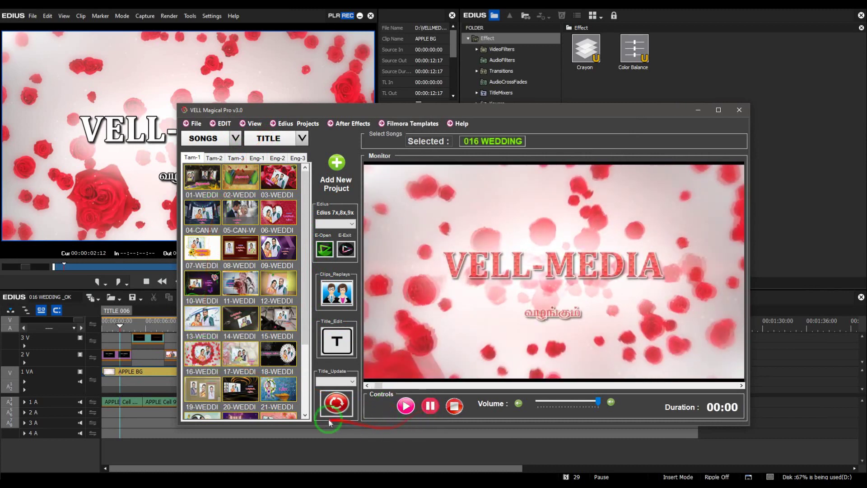
# Update the 016 WEDDING titles through PS - CC 2018 and check the first title at 00:00:01:22 on the EDIUS timeline
pyautogui.moveTo(245, 112); pyautogui.dragTo(399, 115)
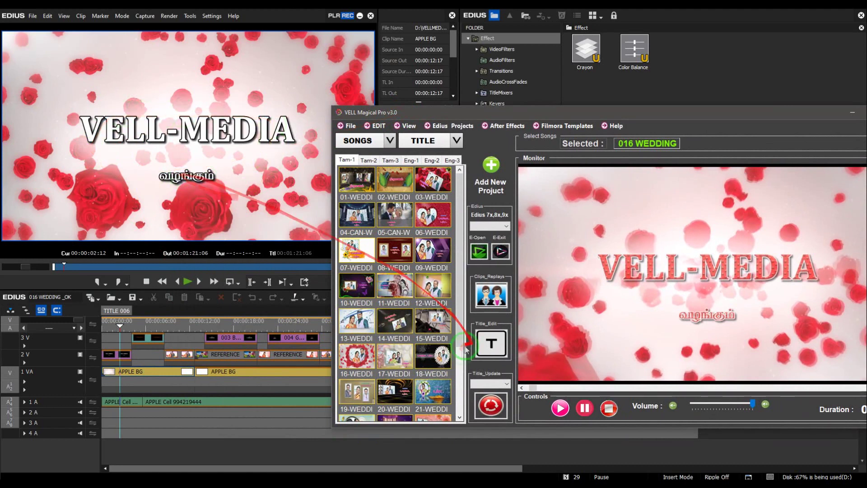
pyautogui.click(490, 384)
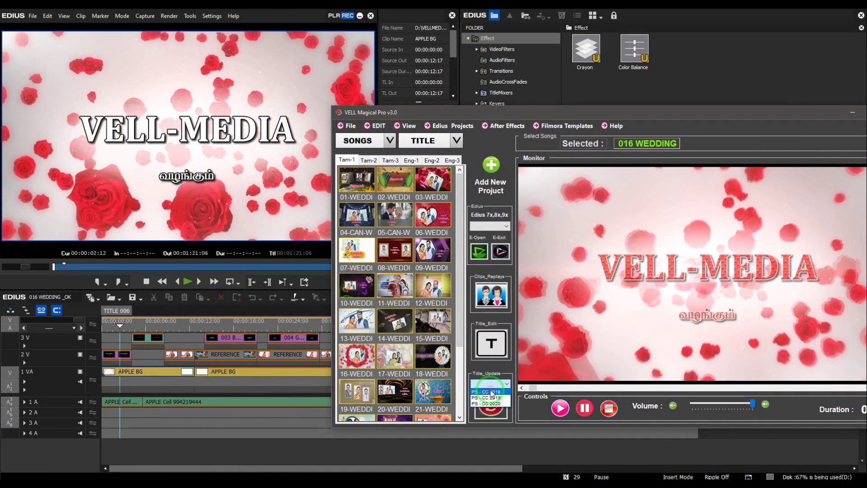
pyautogui.click(492, 403)
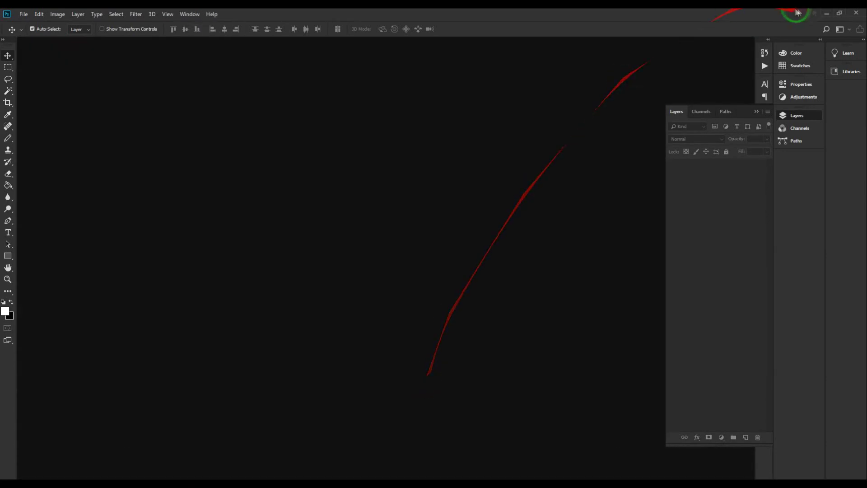
pyautogui.click(856, 13)
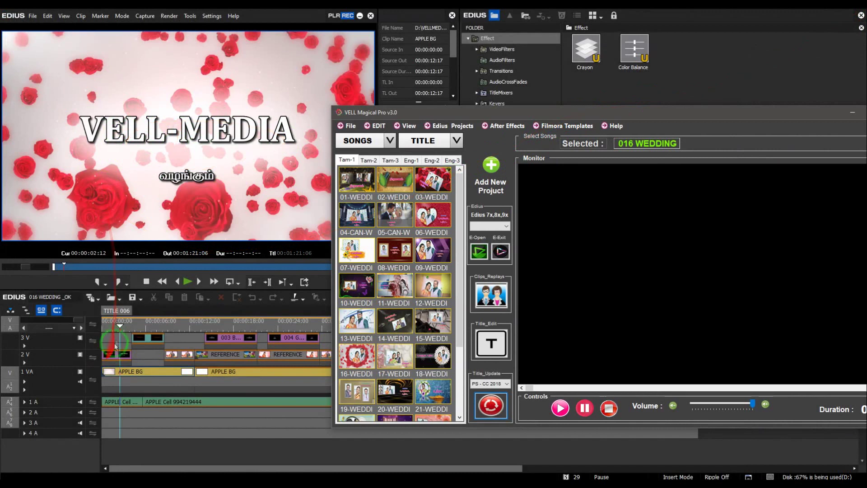
pyautogui.moveTo(118, 327); pyautogui.dragTo(114, 325)
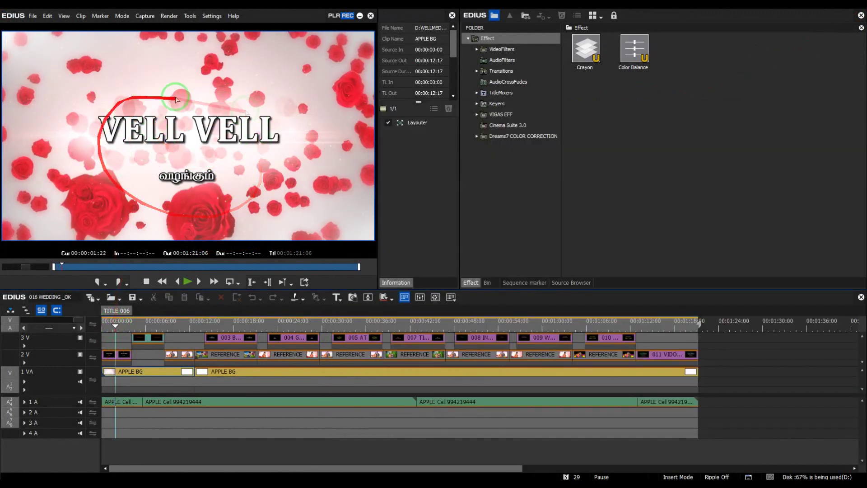
# Select PS - CC 2018 in the Title Editor and open the VELL VELL Tamil title in Photoshop
pyautogui.click(310, 482)
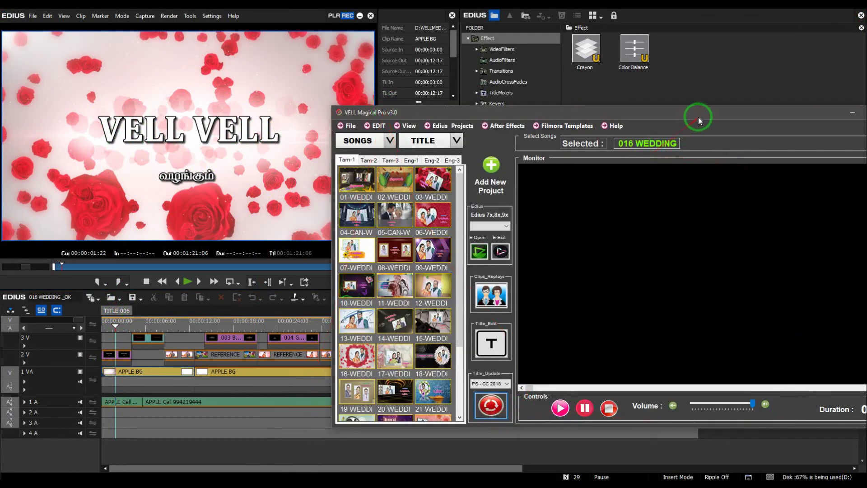
pyautogui.click(486, 362)
pyautogui.click(148, 117)
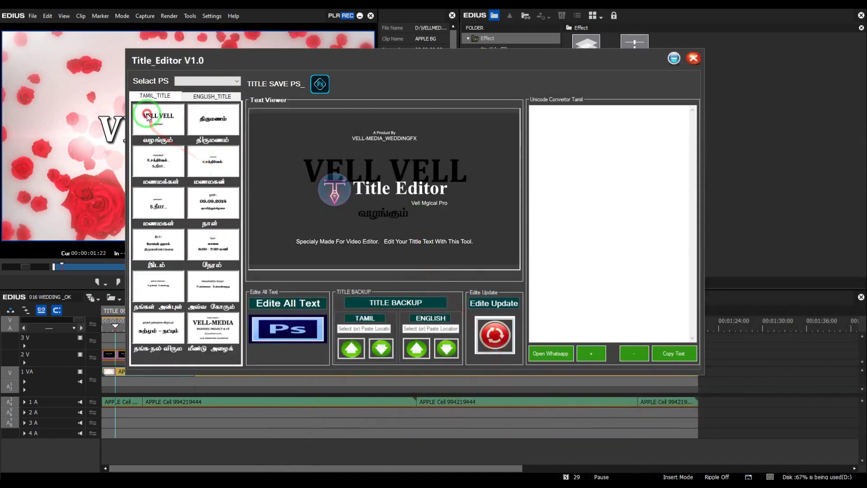
pyautogui.click(158, 118)
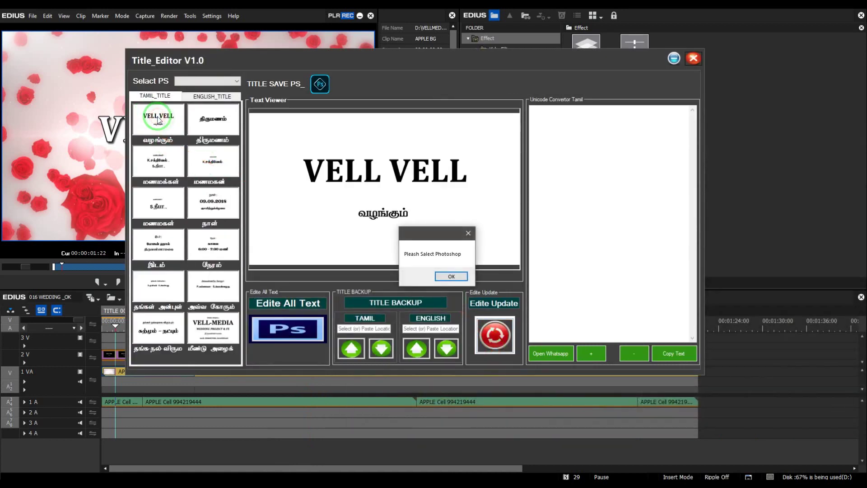
pyautogui.click(452, 276)
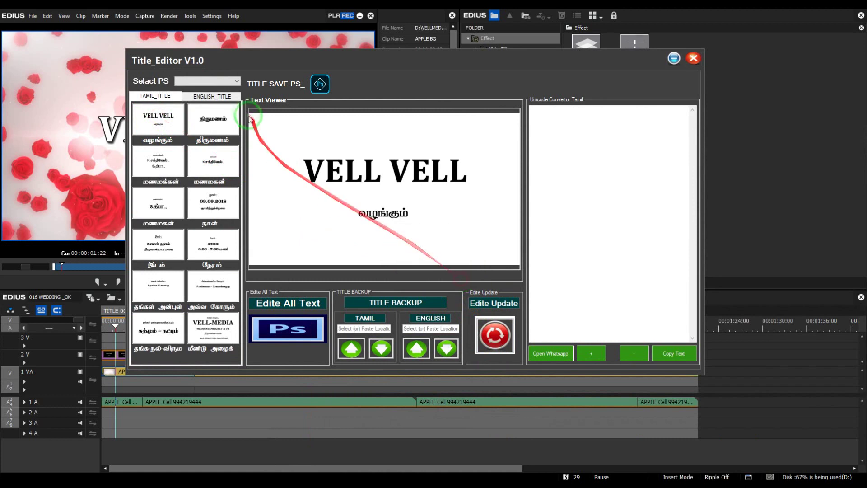
pyautogui.click(217, 81)
pyautogui.click(206, 89)
pyautogui.click(154, 123)
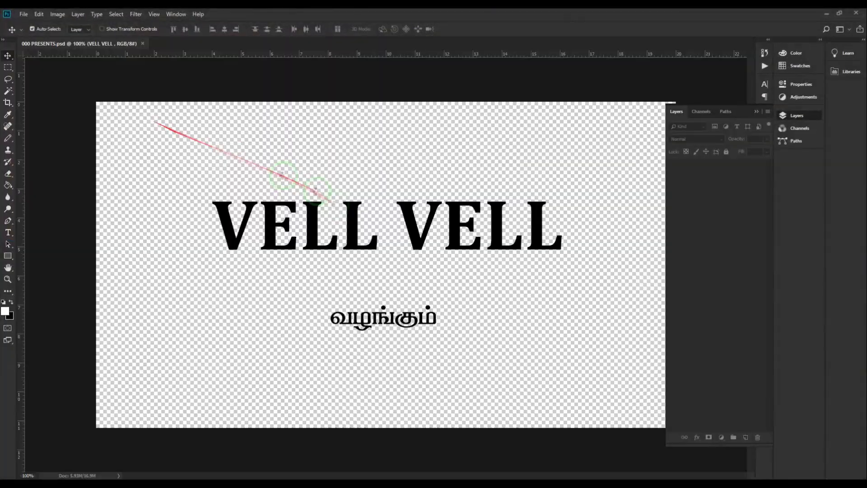
# Change the main line of text in 000 PRESENTS.psd to VELL-MEDIA
pyautogui.click(341, 238)
pyautogui.doubleClick(344, 236)
pyautogui.moveTo(397, 226); pyautogui.dragTo(600, 227)
pyautogui.press('BackSpace')
pyautogui.press('BackSpace')
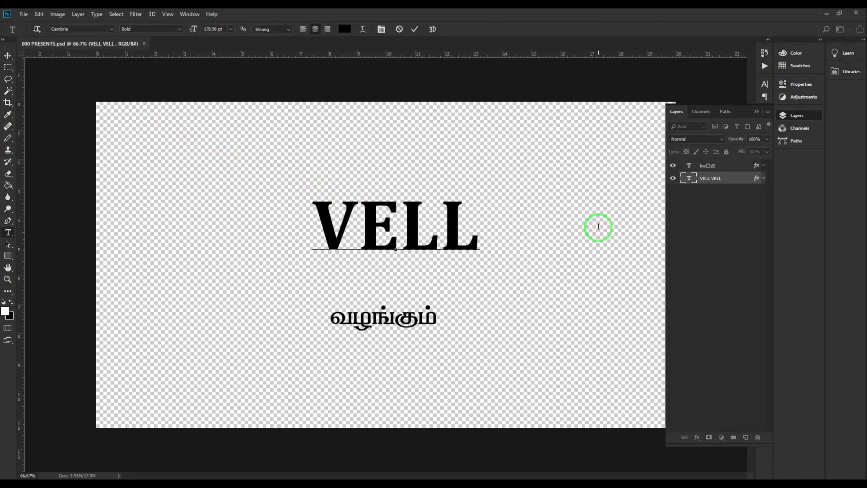
pyautogui.write('-VEL')
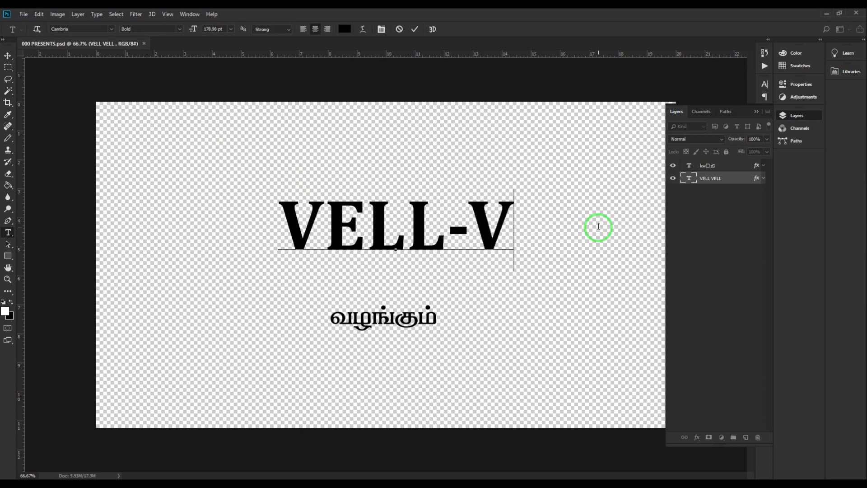
pyautogui.press('BackSpace')
pyautogui.press('BackSpace')
pyautogui.press('BackSpace')
pyautogui.write('MEDIA')
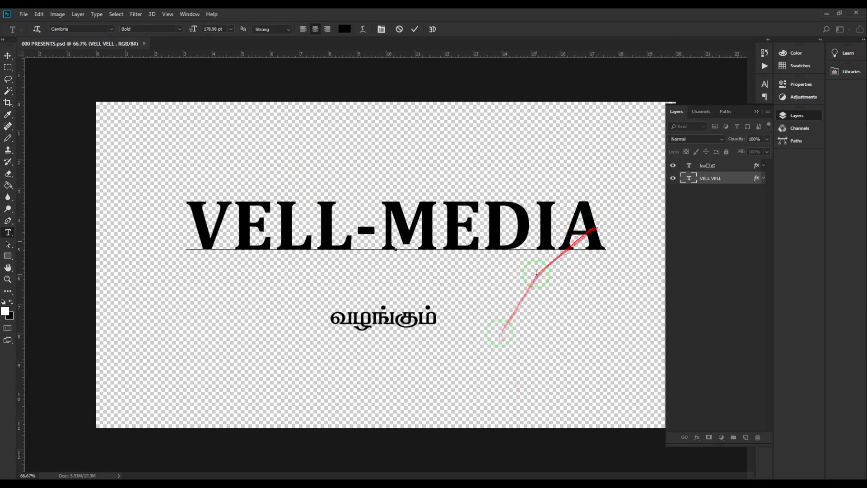
# Save the edited title as a Tamil title through the Title Editor and close Photoshop
pyautogui.click(343, 480)
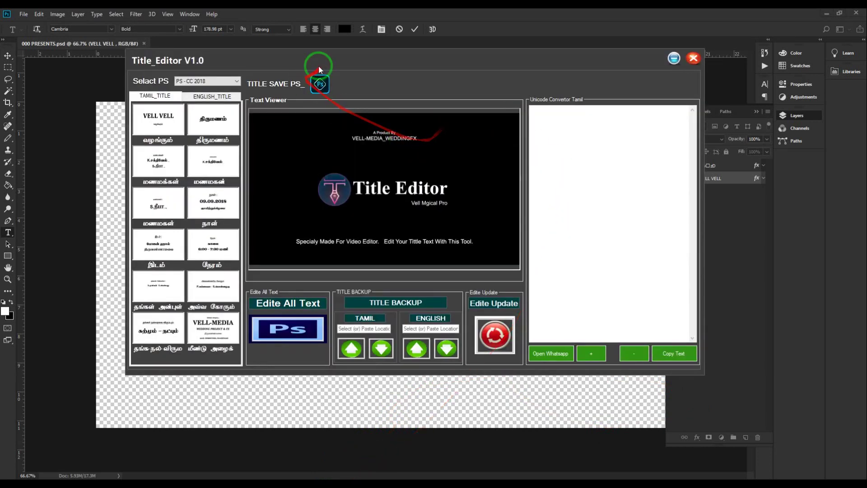
pyautogui.click(317, 87)
pyautogui.click(436, 246)
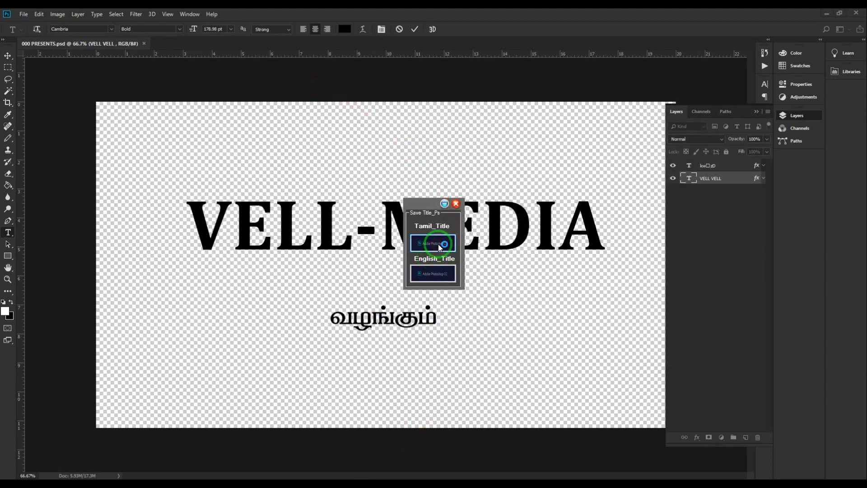
pyautogui.click(431, 246)
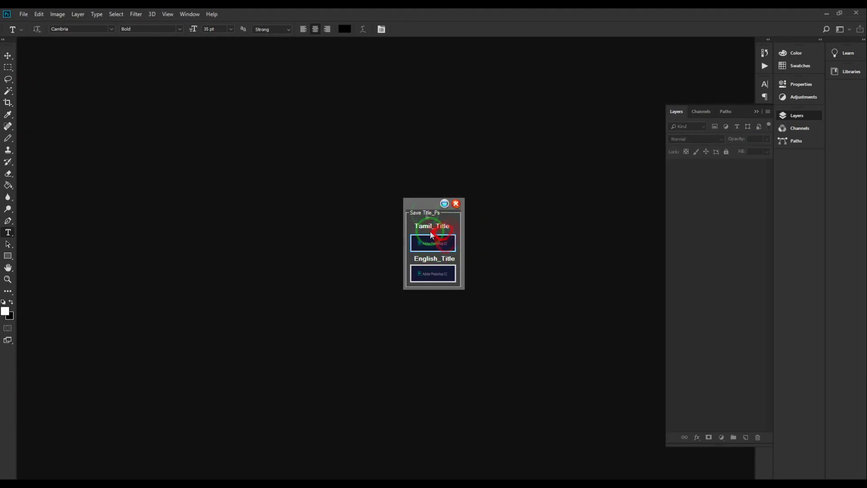
pyautogui.click(457, 205)
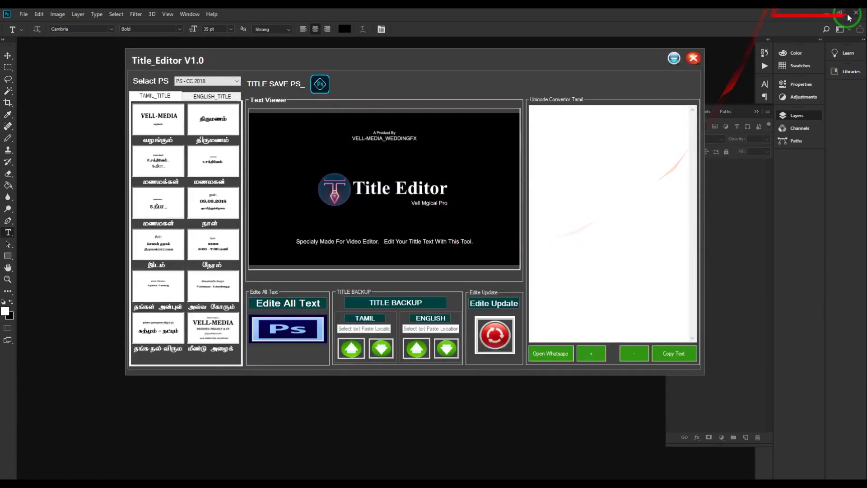
pyautogui.click(849, 17)
# Run the title update for the 016 WEDDING project through Photoshop and close Photoshop once all titles are processed
pyautogui.moveTo(368, 67); pyautogui.dragTo(603, 109)
pyautogui.click(185, 156)
pyautogui.click(395, 248)
pyautogui.click(860, 105)
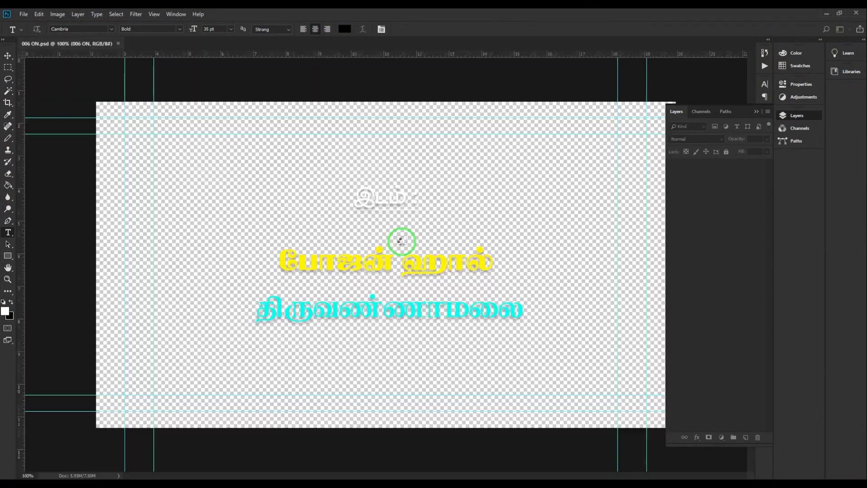
pyautogui.hotkey('ctrl', 'w')
pyautogui.hotkey('ctrl', 'w')
pyautogui.hotkey('ctrl', 'w')
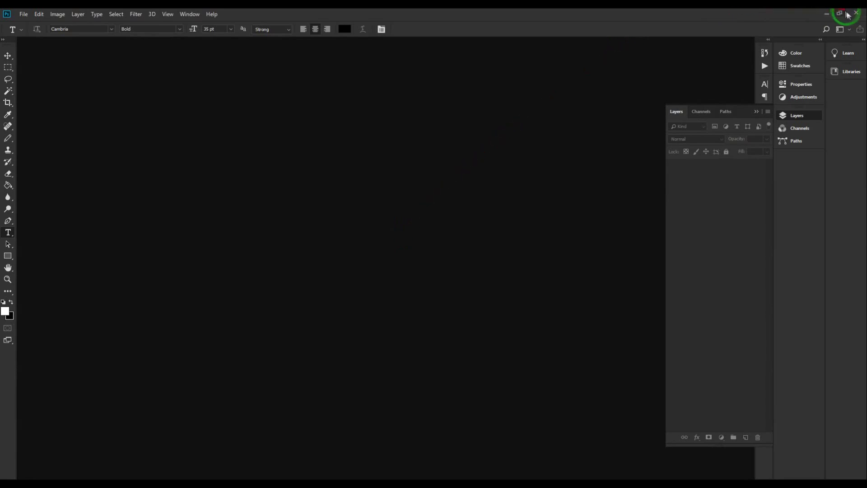
pyautogui.click(847, 15)
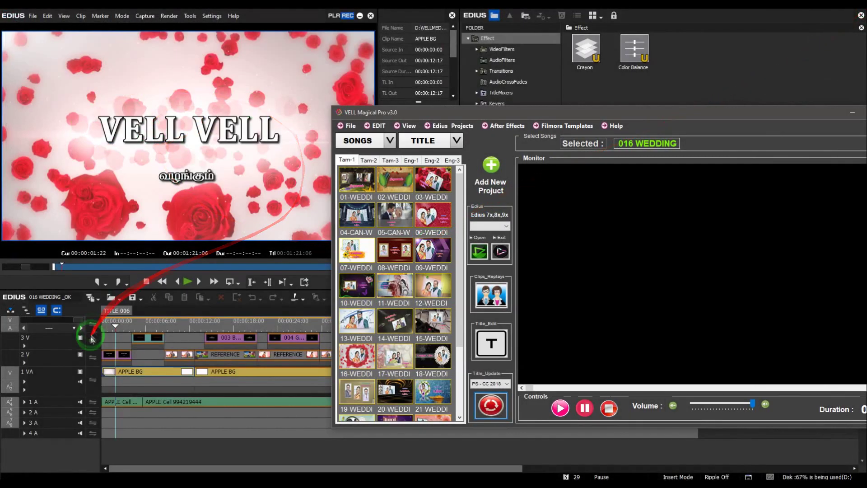
# Check the VELL-MEDIA title at 00:00:01:03 on the EDIUS timeline and bring VELL Magical Pro back to the middle of the screen
pyautogui.click(110, 326)
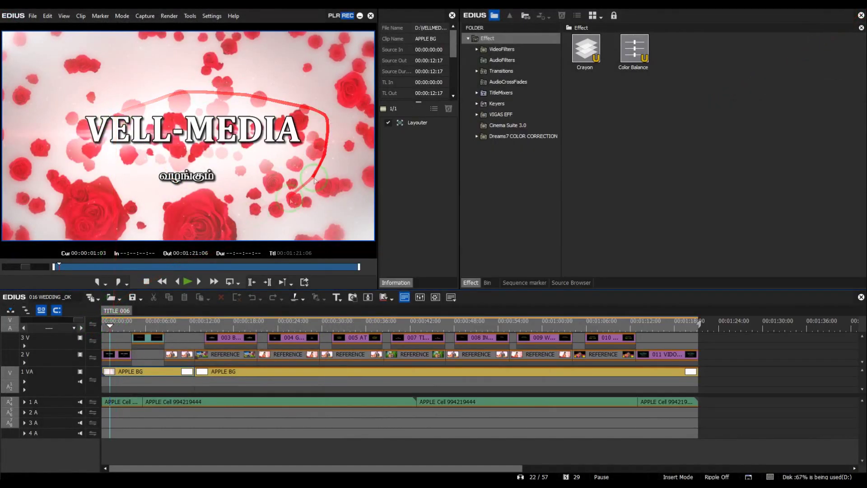
pyautogui.click(312, 479)
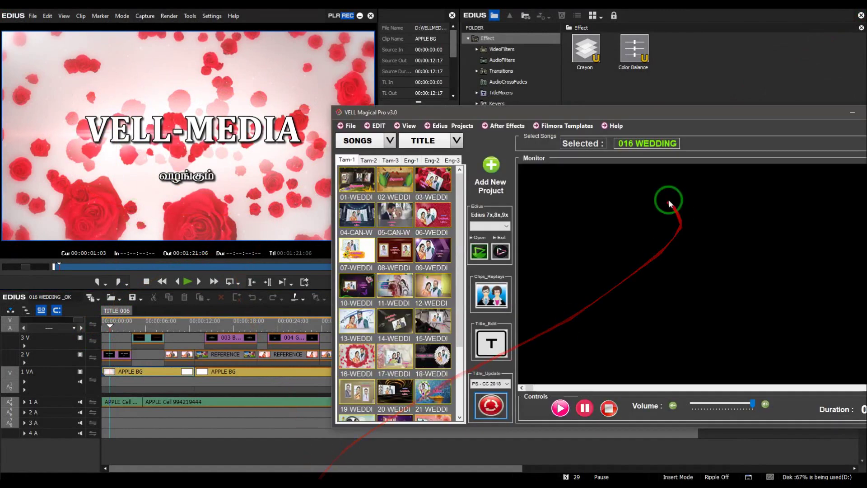
pyautogui.moveTo(613, 112); pyautogui.dragTo(454, 74)
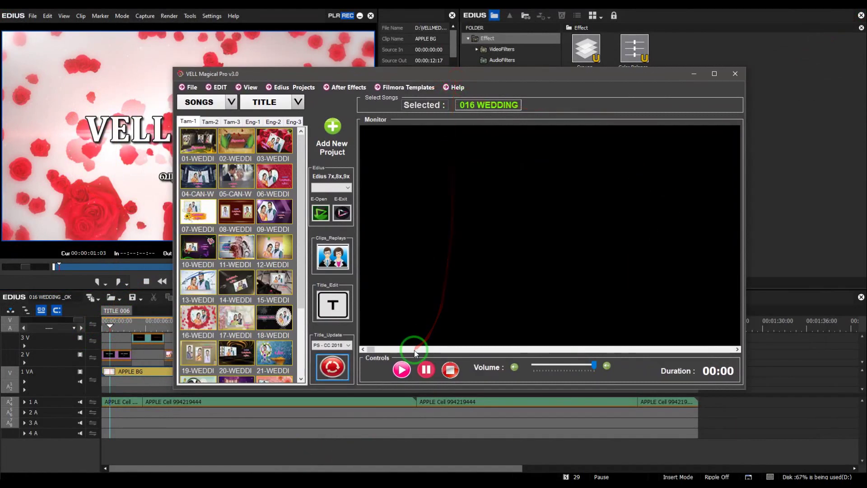